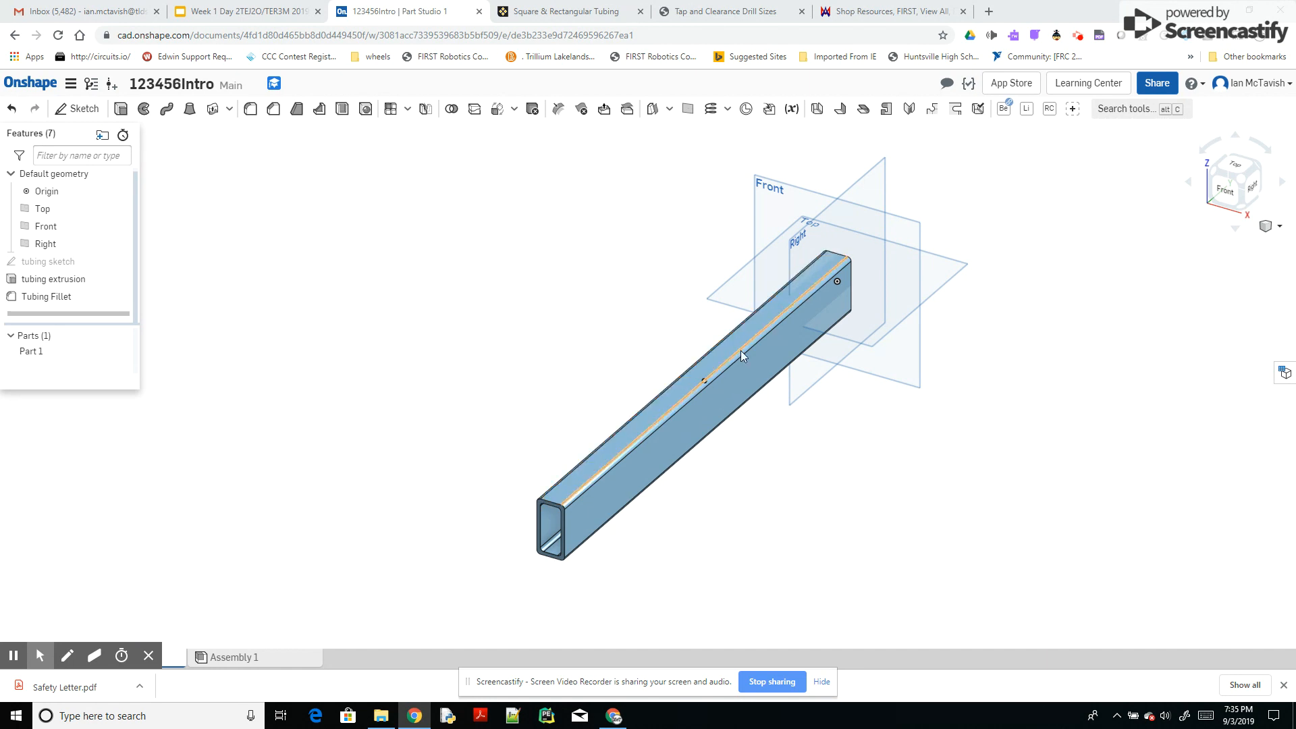
Look up the 10-32 free-fit hole diameter in the Tap and Clearance Drill Sizes chart, then return to the part studio.
click(688, 361)
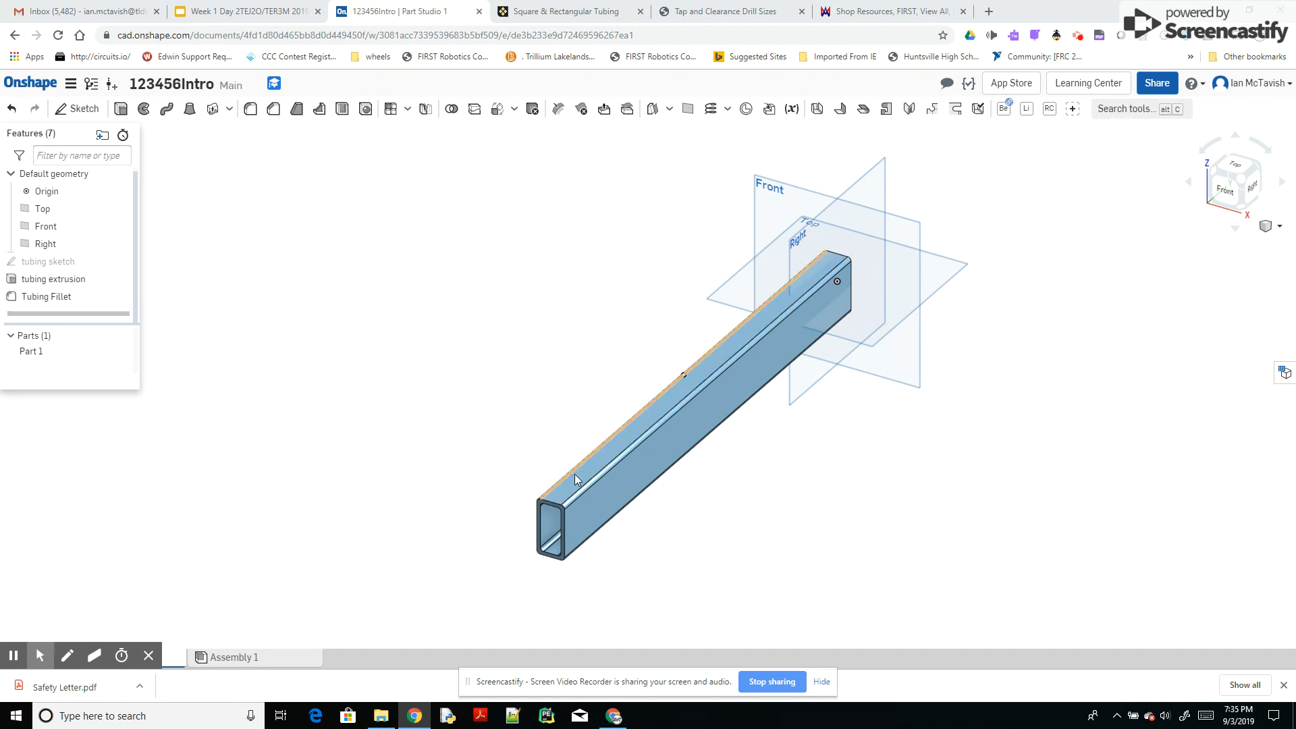
click(722, 14)
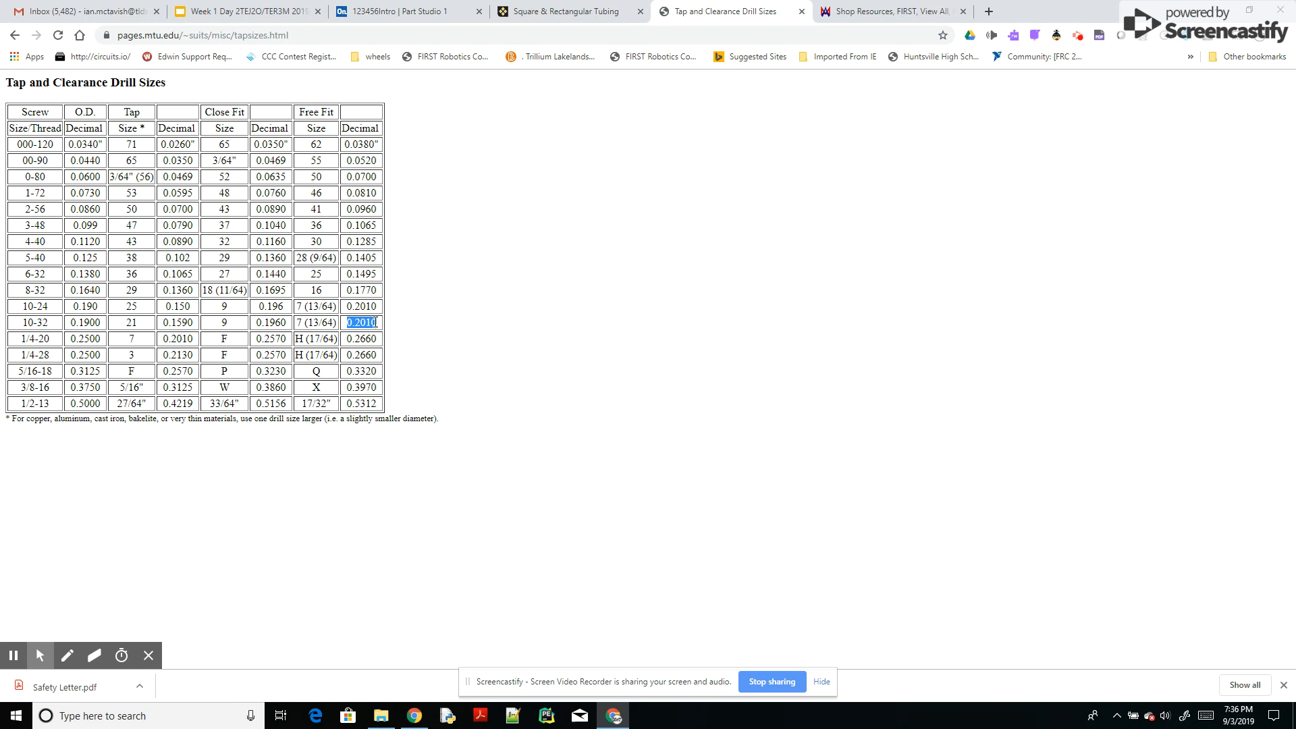
click(233, 12)
click(432, 10)
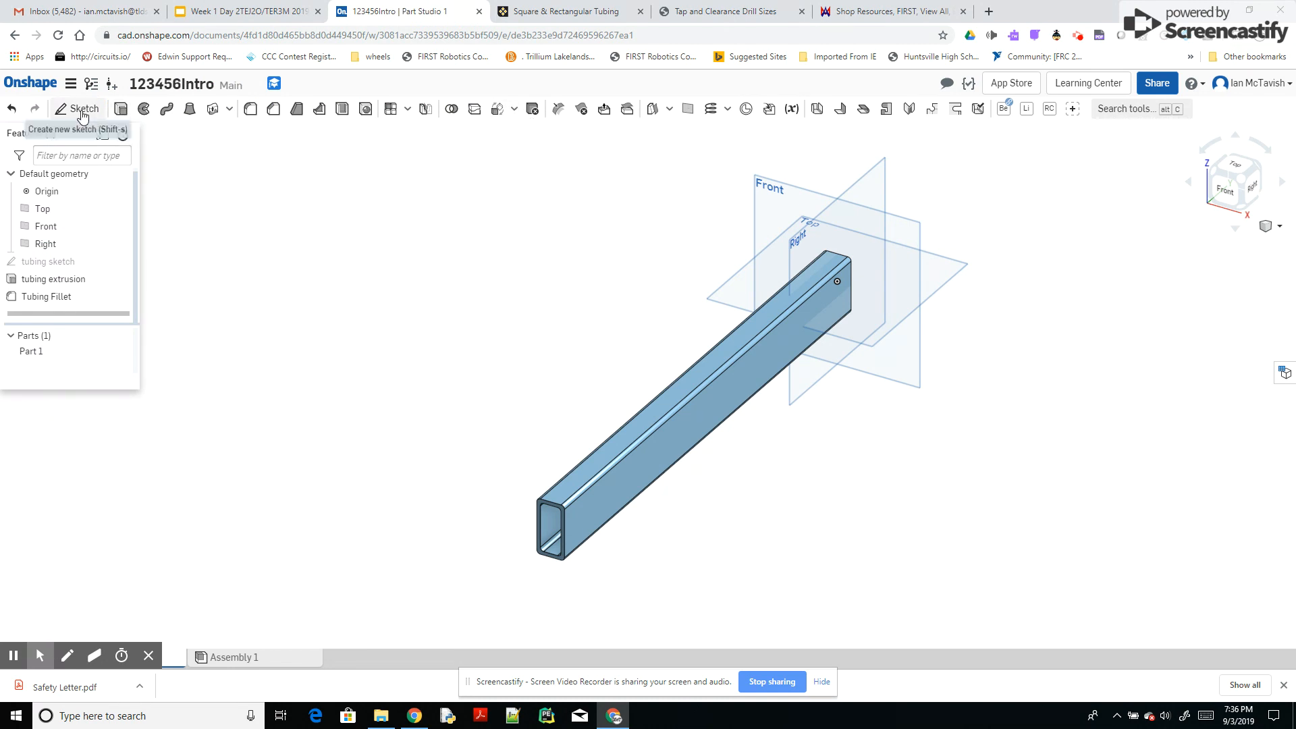
Start a new sketch on the tubing's narrow upper face, viewed straight on with the tube lying horizontally.
click(605, 455)
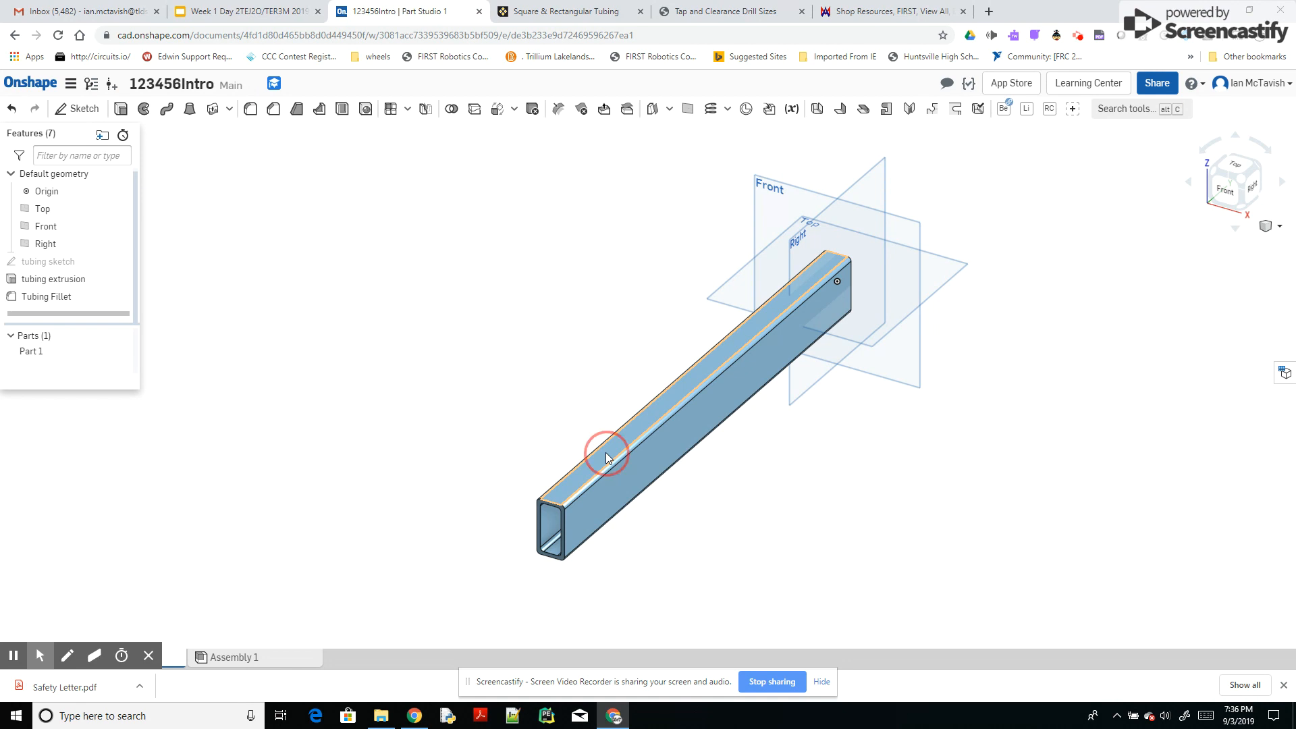
click(70, 115)
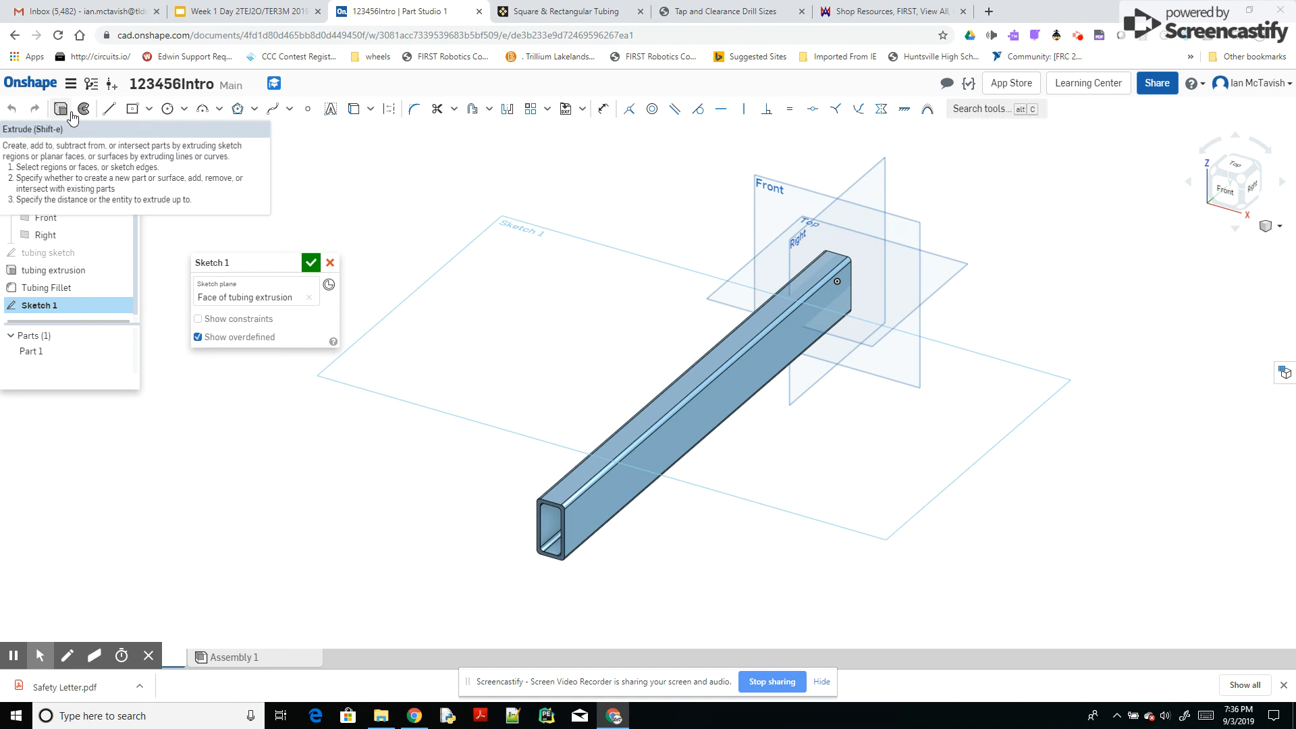
key(n)
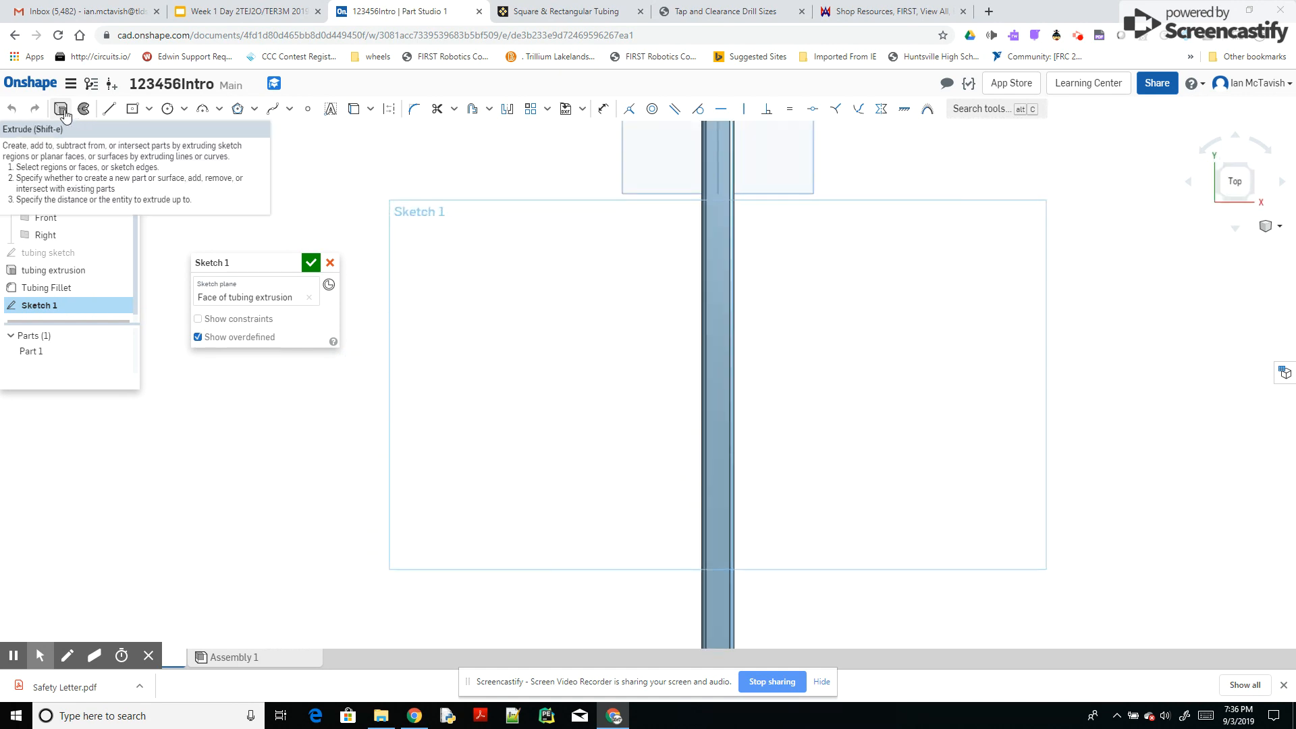
scroll(882, 601, down, 2)
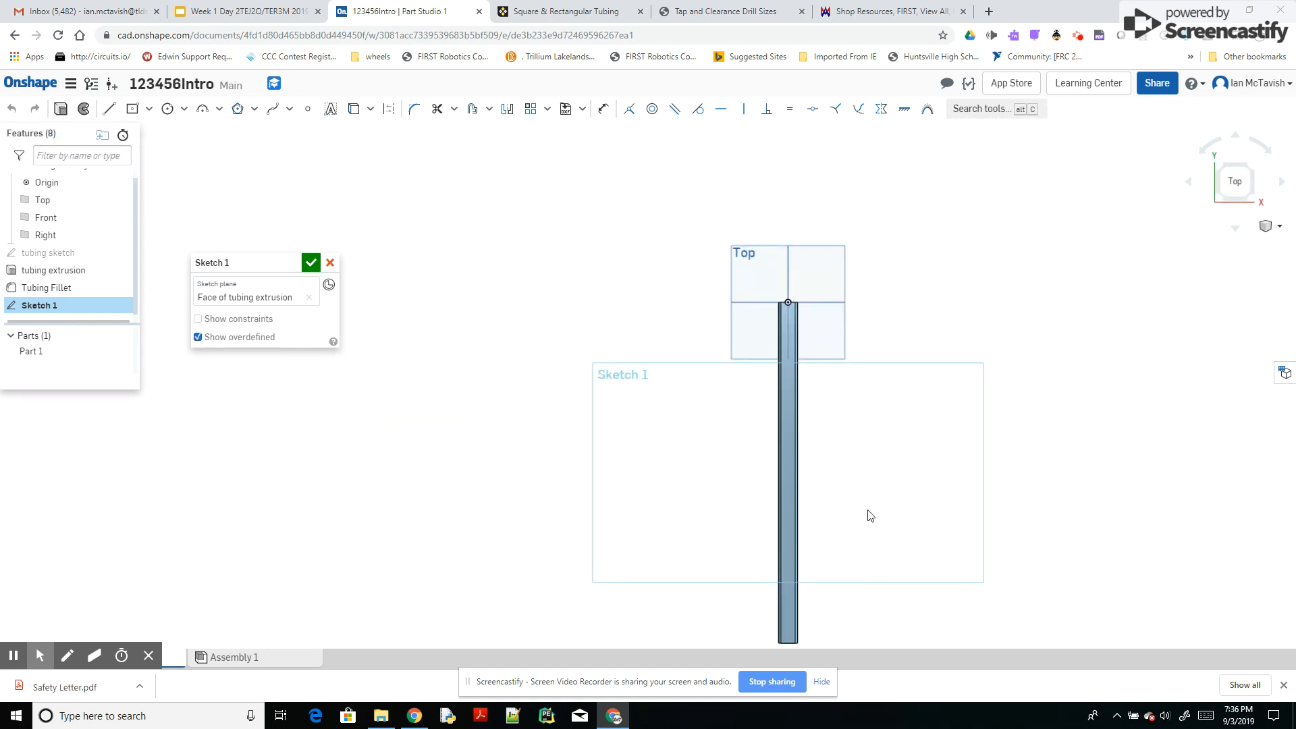
click(1267, 151)
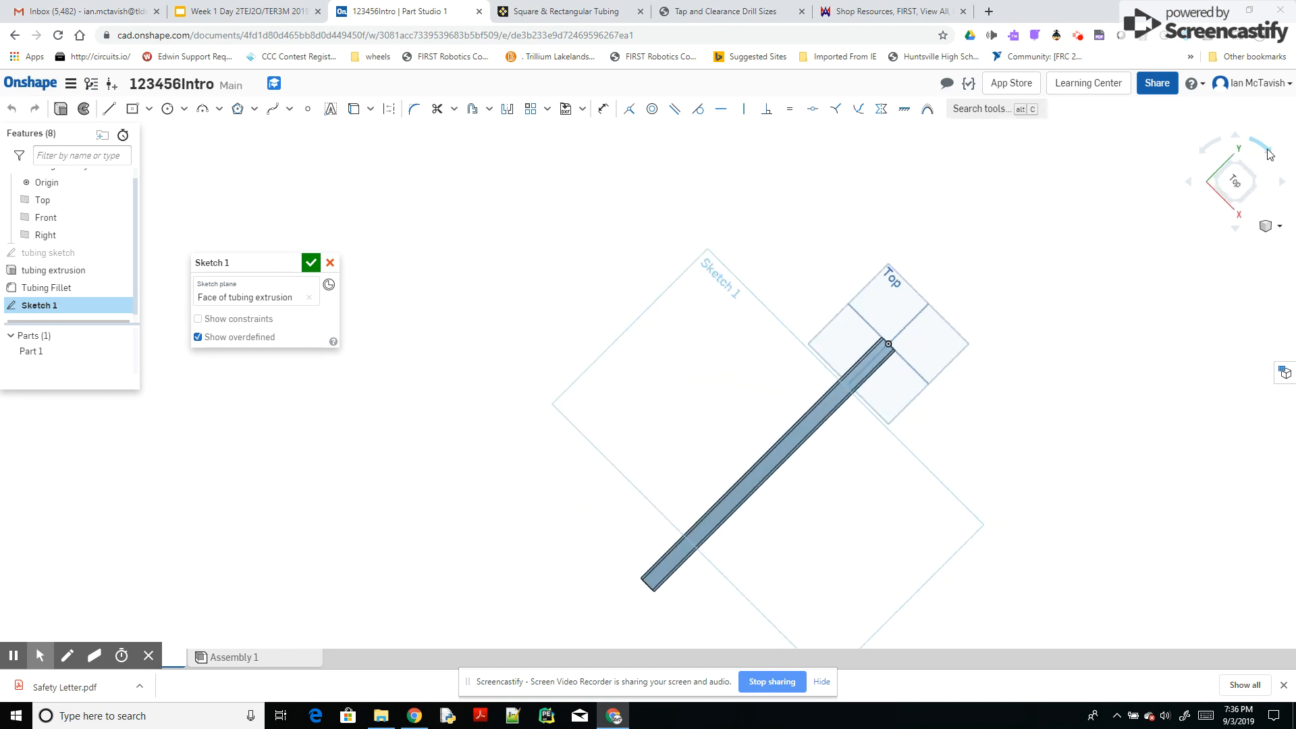
scroll(639, 488, up, 3)
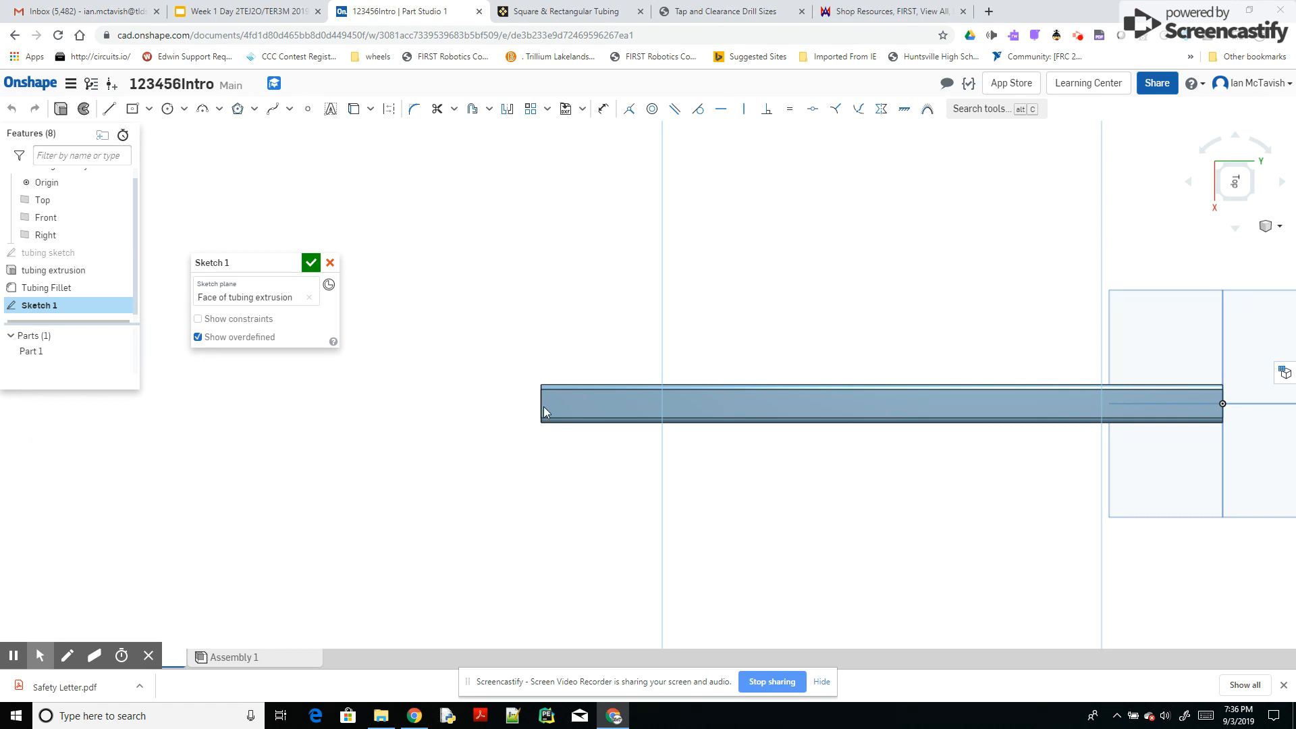
Draw a 0.5 in construction line from the midpoint of the tube's open end inward along its centreline.
click(108, 109)
click(389, 109)
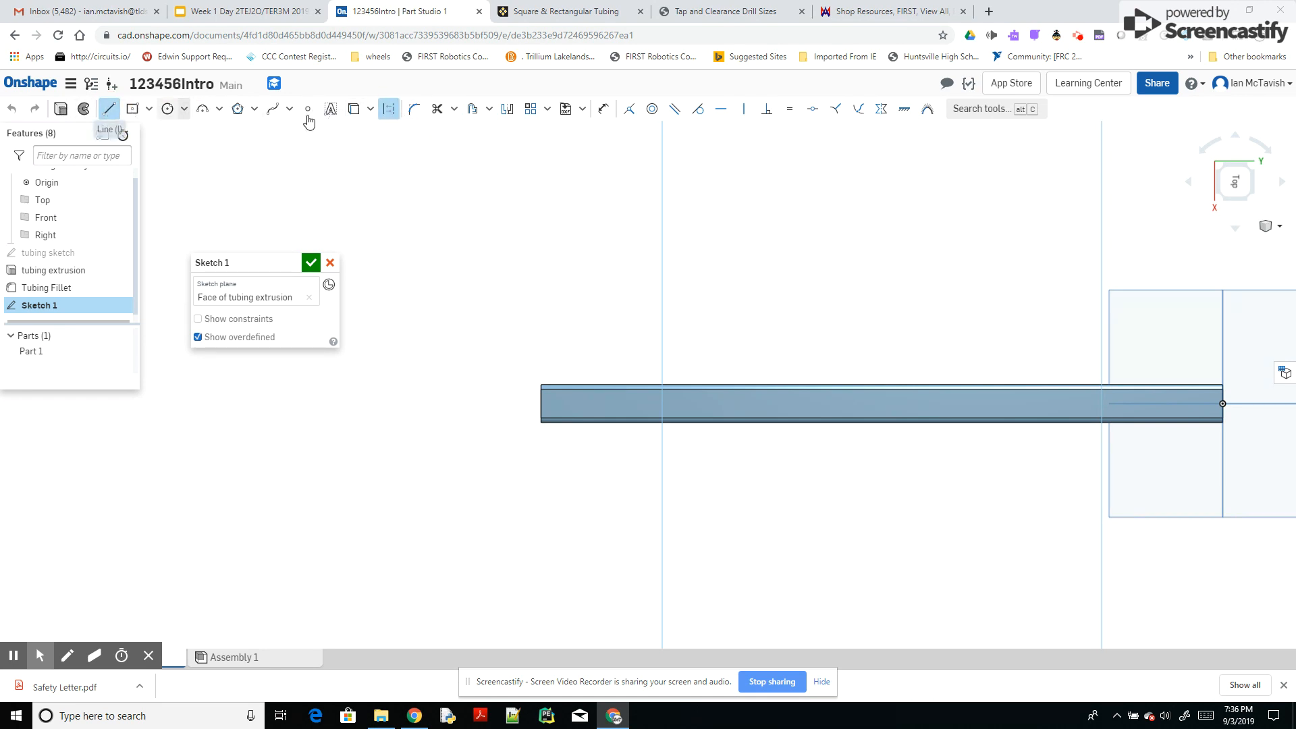
click(541, 404)
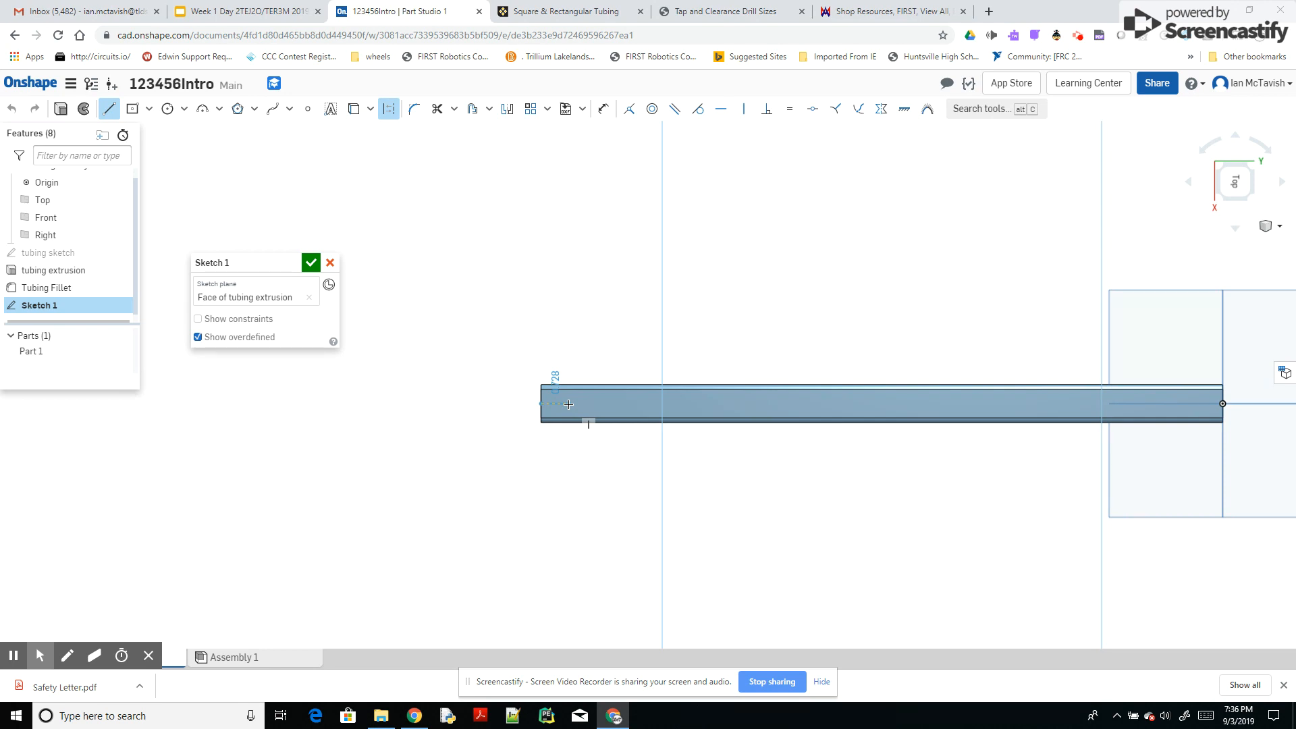
click(568, 403)
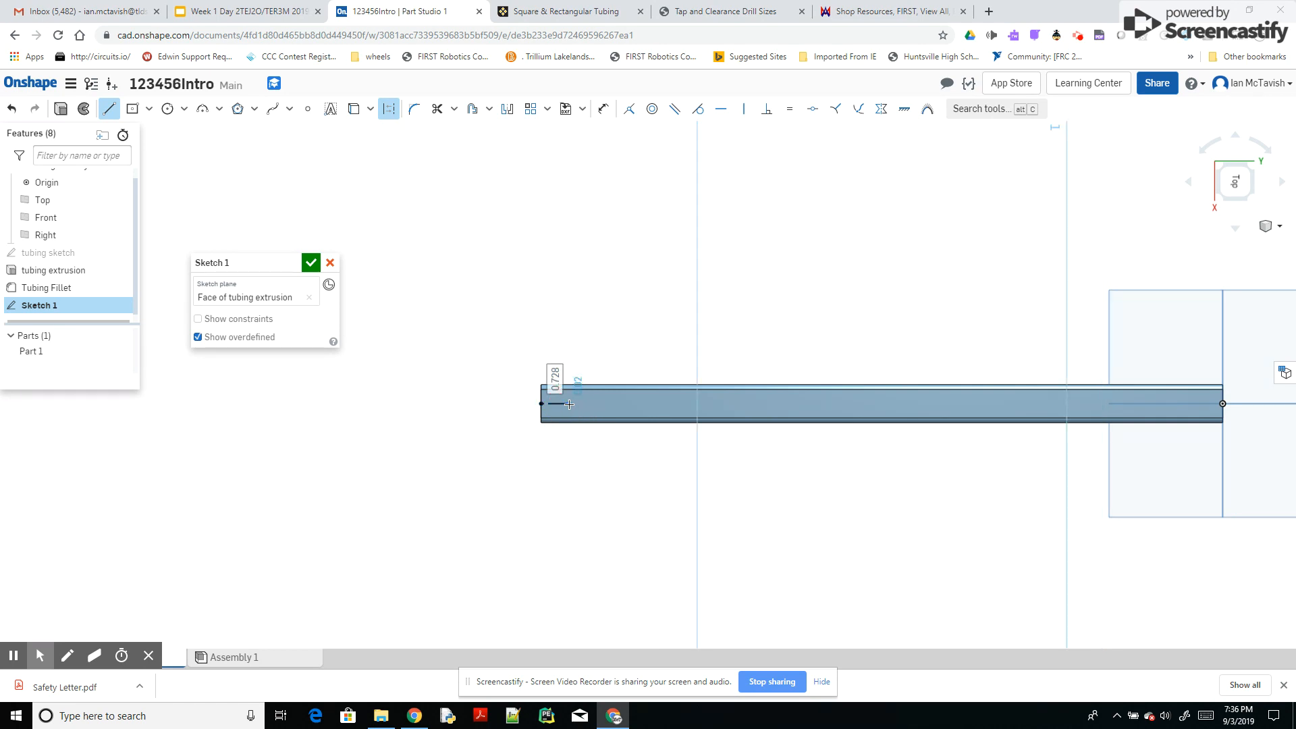
text(0.5)
key(Return)
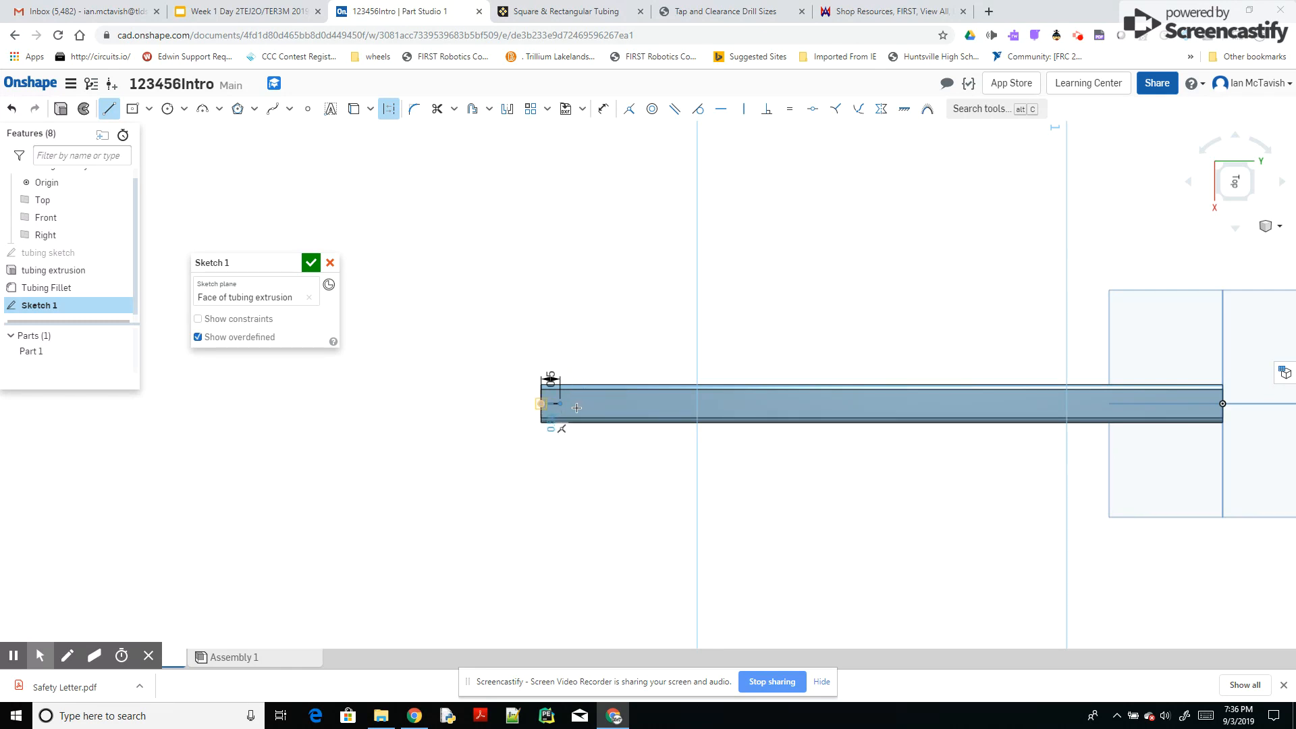
click(108, 111)
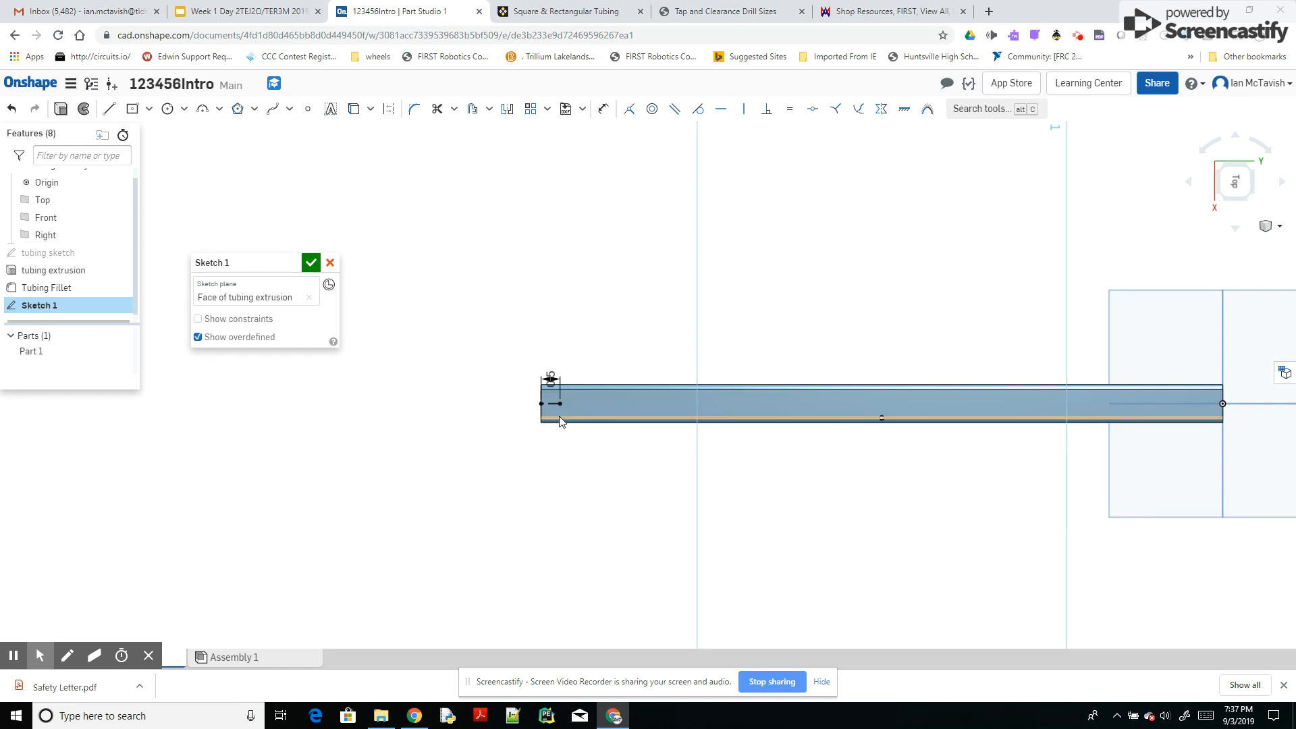
Sketch a circle of 0.201 in diameter centred on the inner endpoint of the construction line.
click(168, 110)
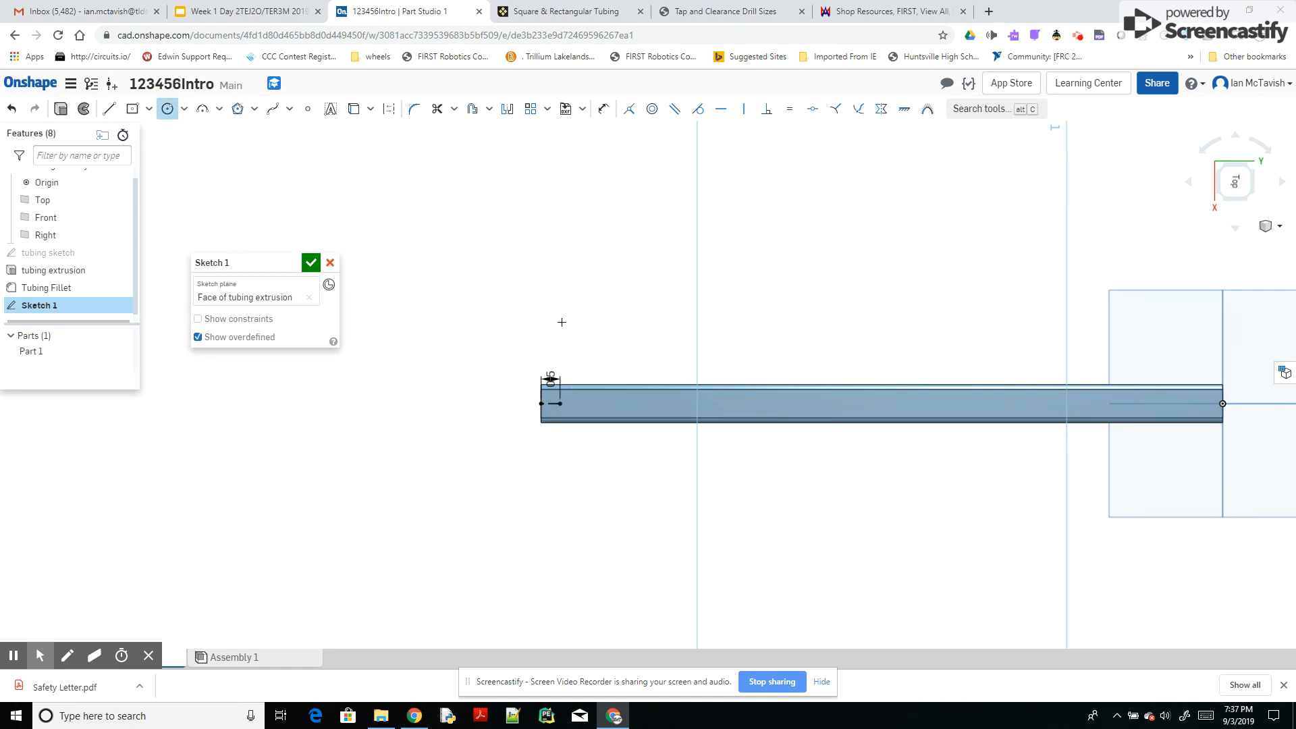
click(559, 404)
click(567, 400)
text(0.201)
key(Return)
scroll(582, 399, up, 4)
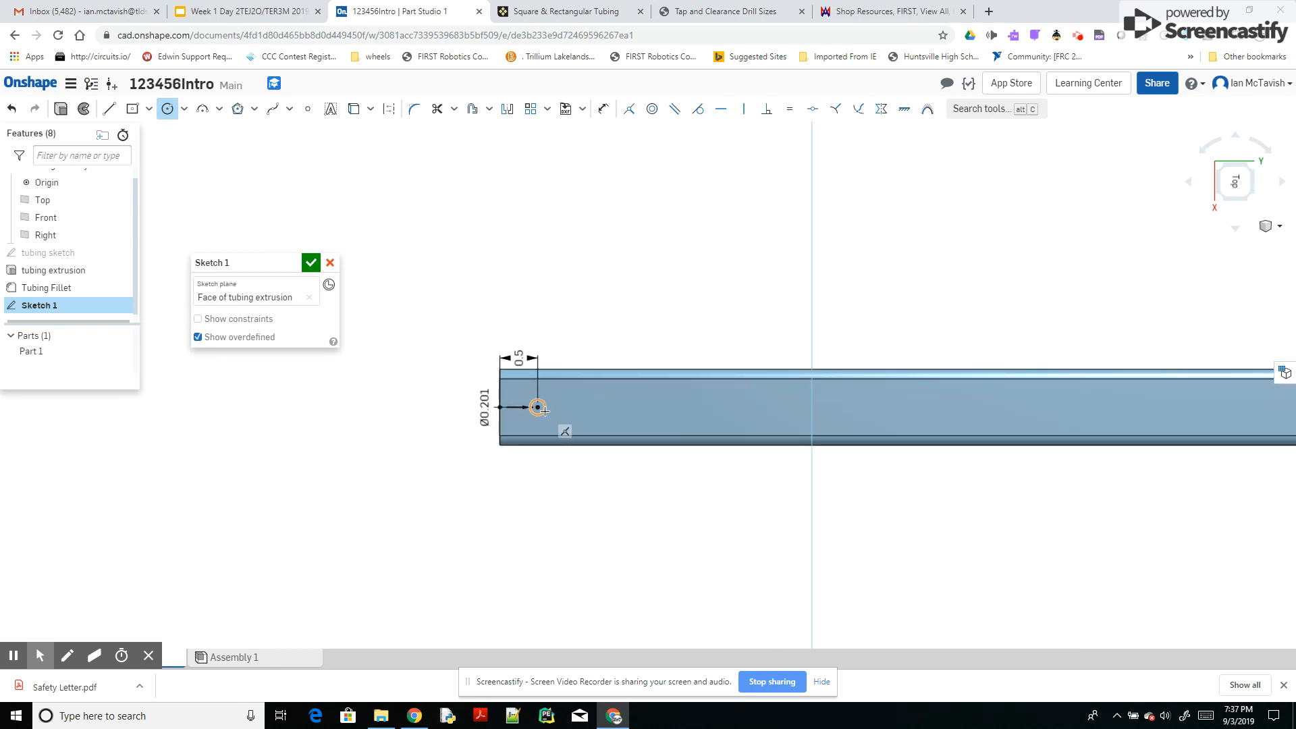
Rename the sketch "Hole sketch" and accept it.
click(291, 265)
text(Hole s)
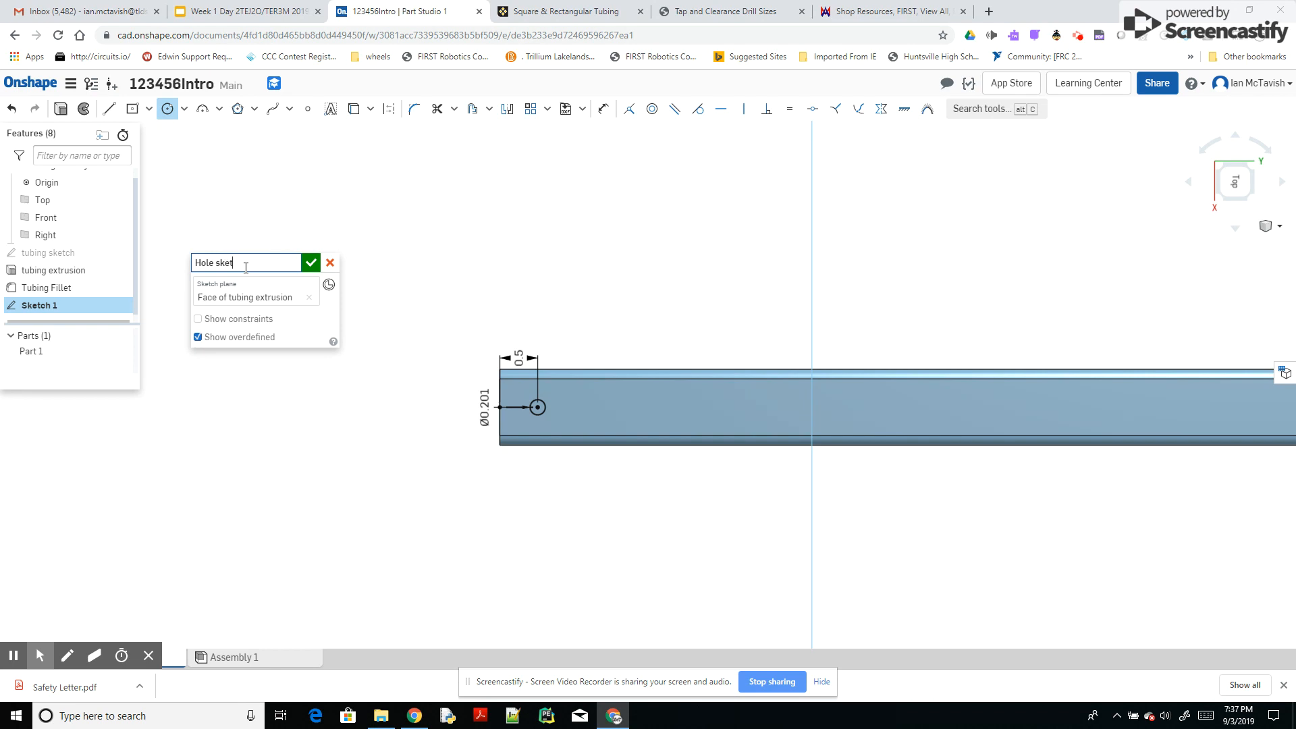
click(311, 262)
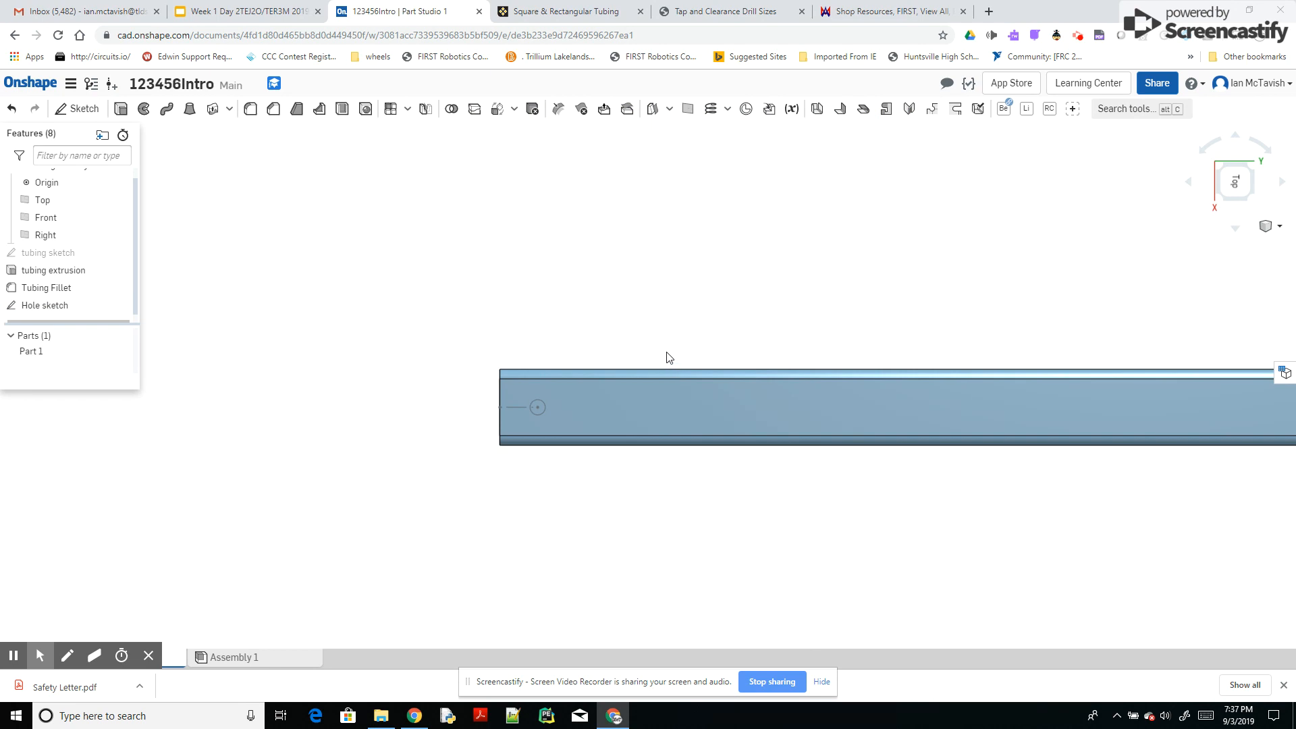
Cut the circle of the Hole sketch through the whole tube with a Remove extrude set to Through all.
click(121, 109)
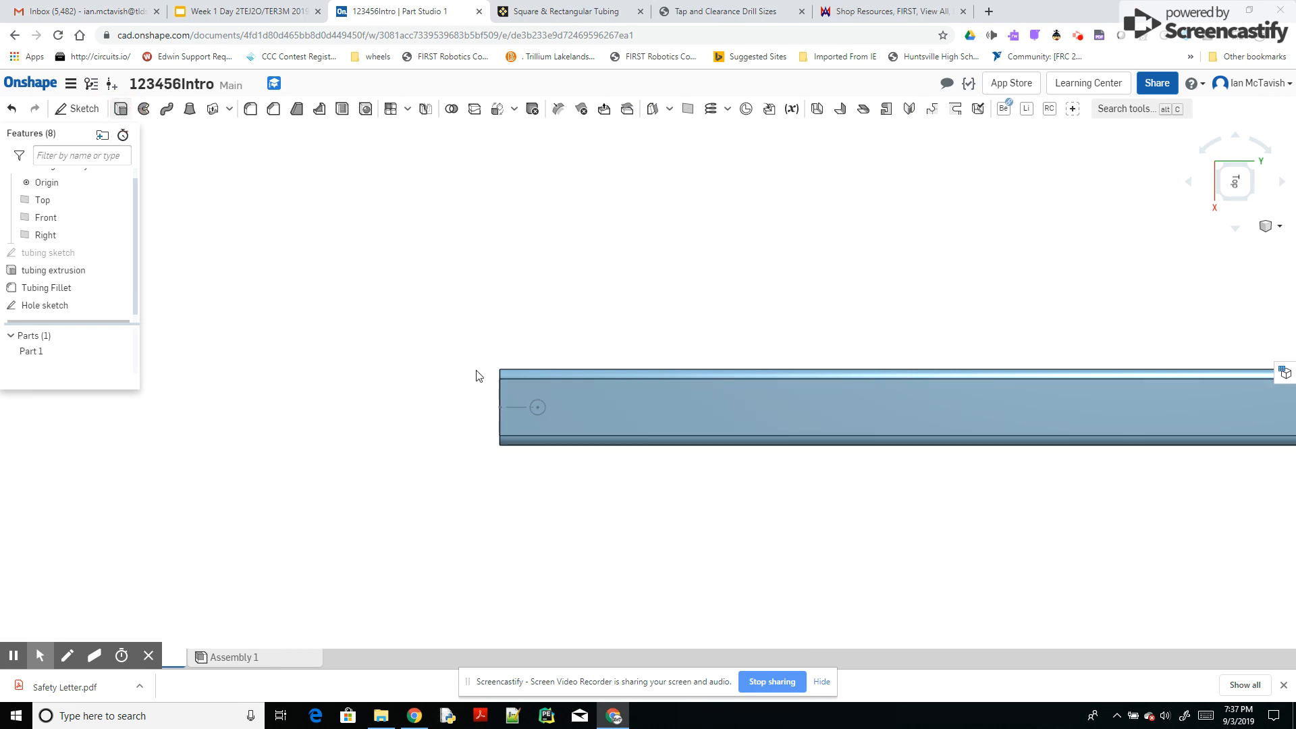
click(540, 410)
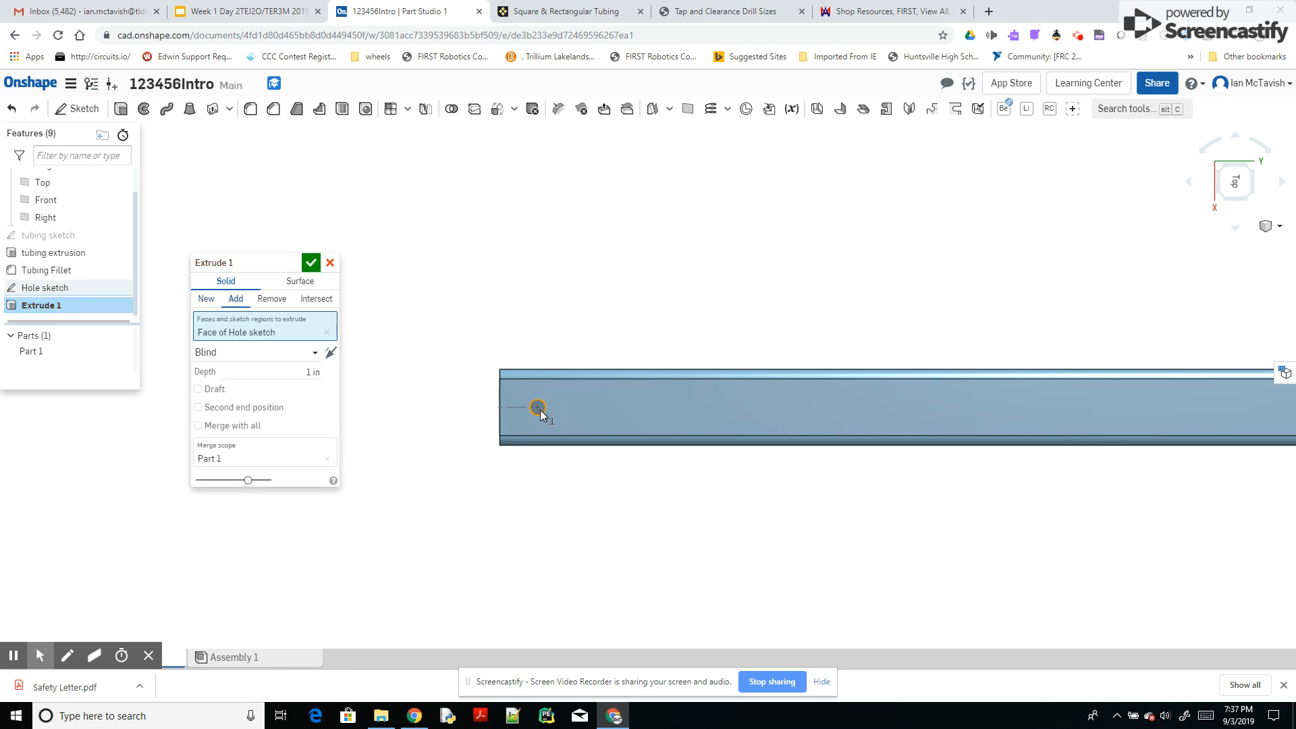
click(271, 305)
click(314, 353)
click(243, 478)
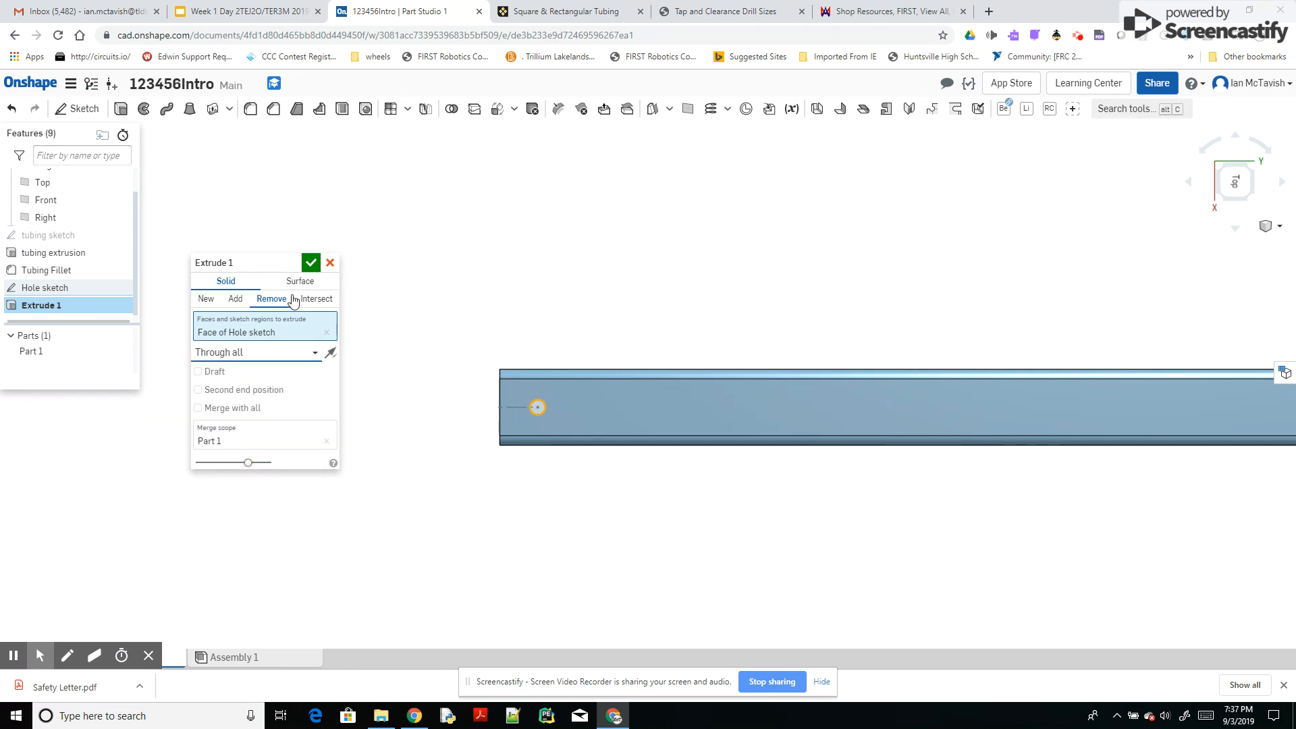
click(313, 264)
right_drag(324, 367, 364, 364)
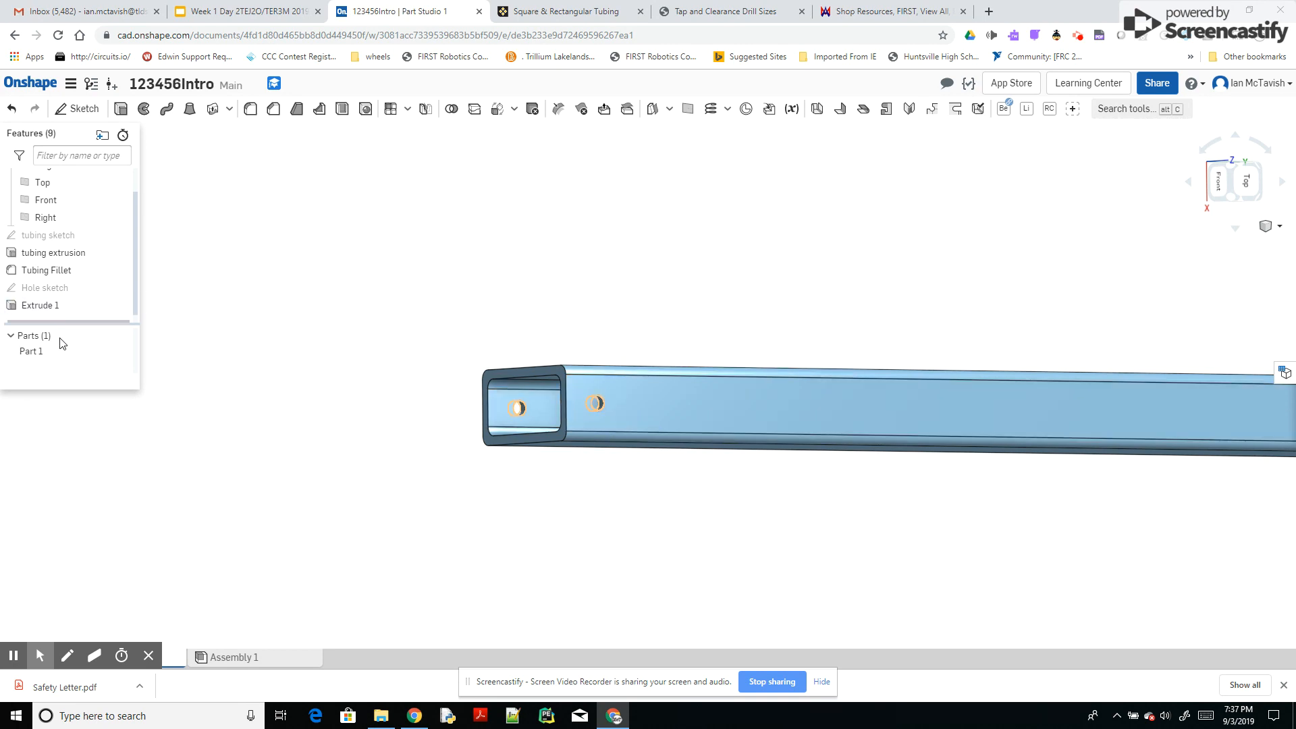
Edit the Hole sketch and start a linear pattern of the circle, with 1 instance in the direction across the tube.
double_click(74, 286)
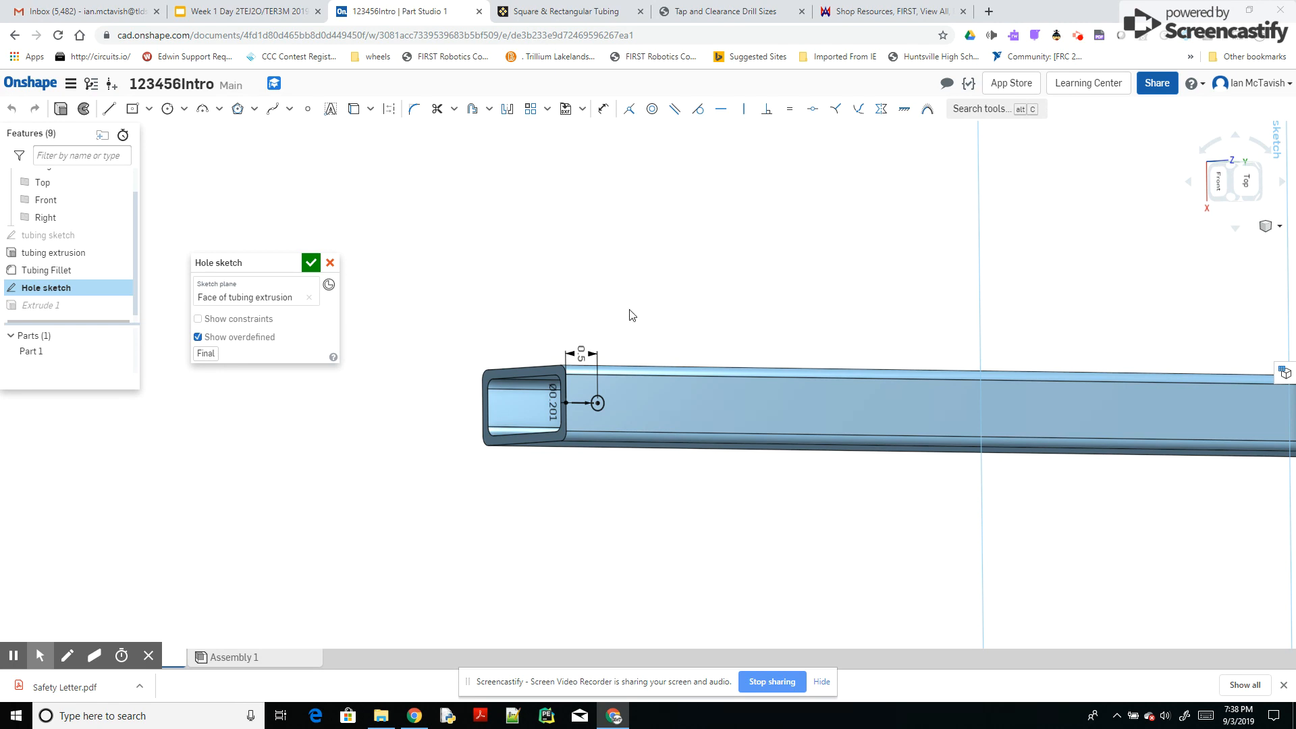
click(532, 110)
click(601, 411)
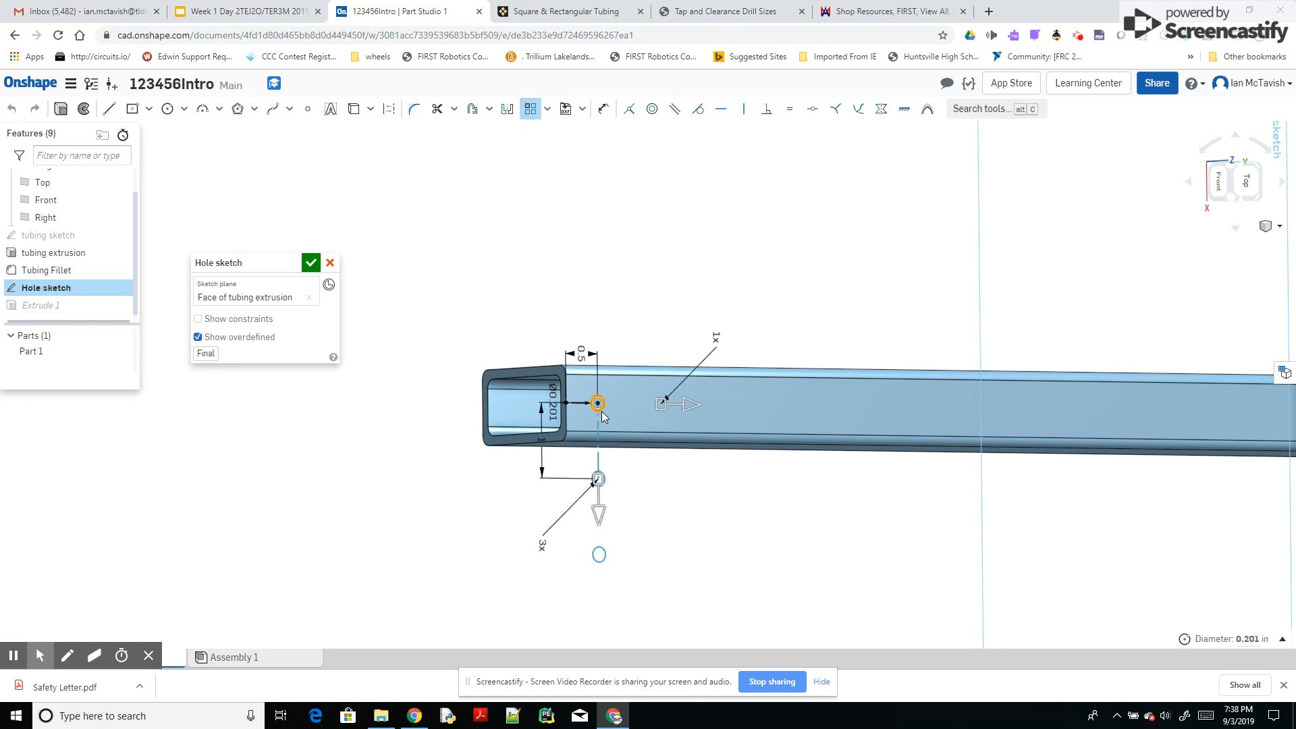
click(542, 545)
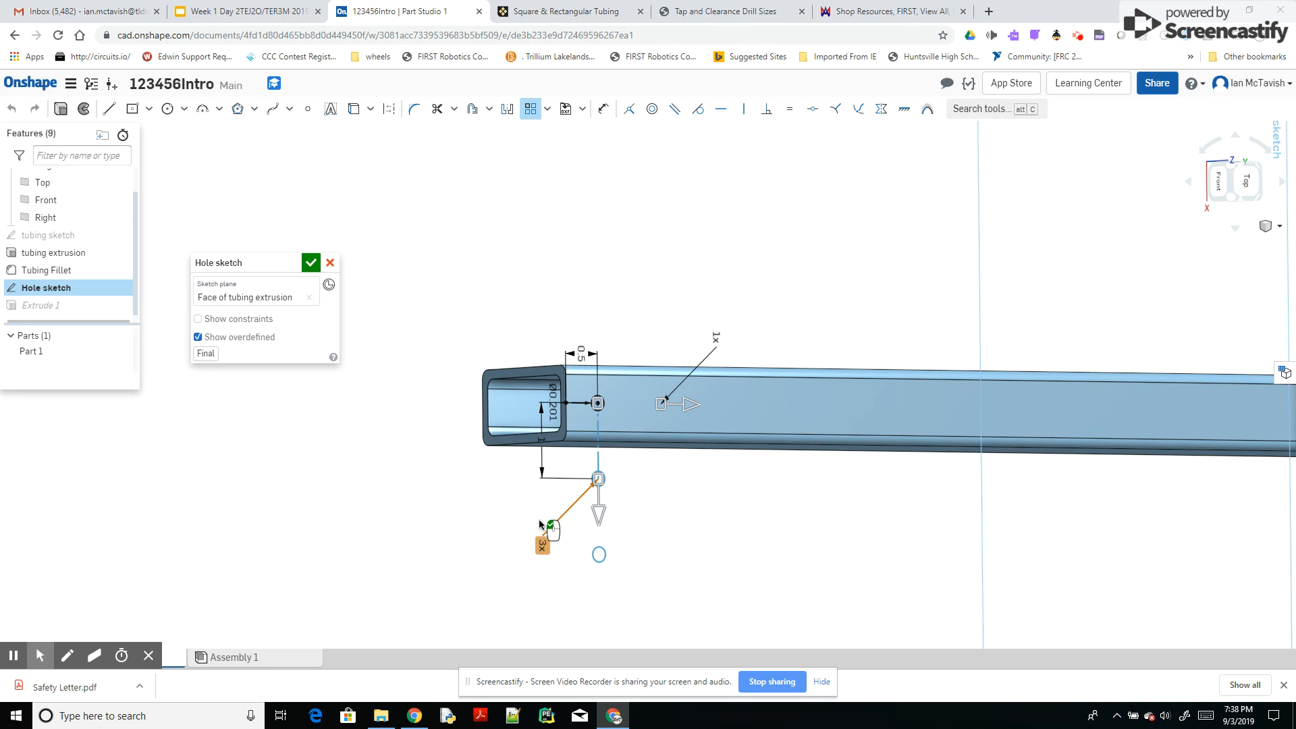
double_click(542, 544)
key(Return)
double_click(543, 546)
key(Return)
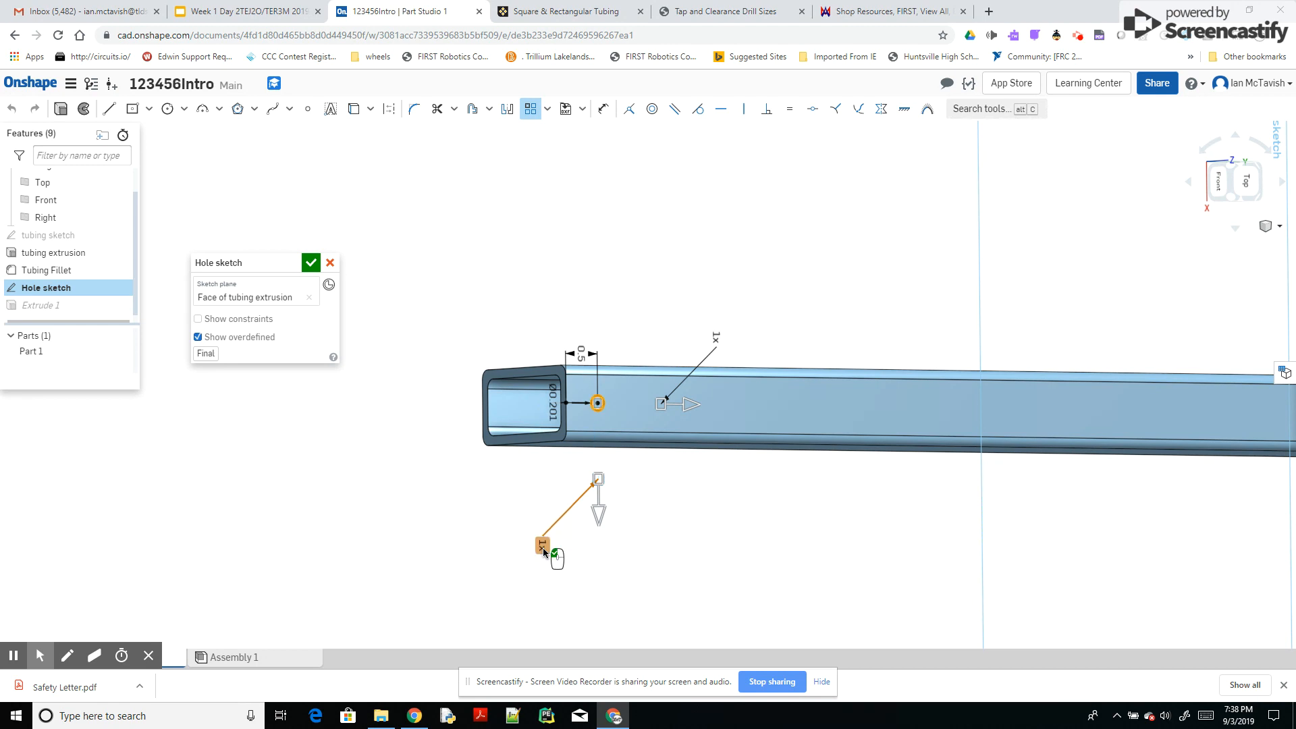
Set the circle pattern's instance count along the tube to 18*2.
double_click(714, 339)
text(2)
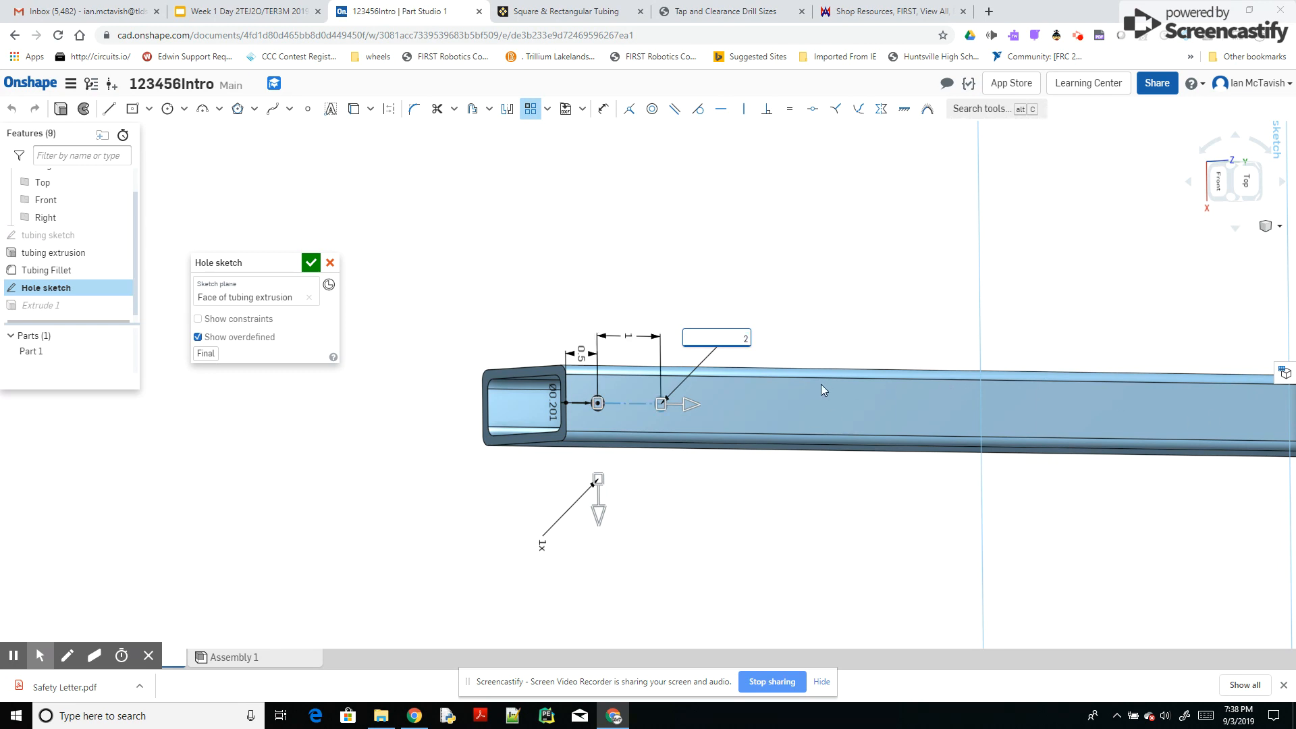
key(BackSpace)
text(18*2)
key(Return)
scroll(837, 374, down, 2)
scroll(838, 373, down, 2)
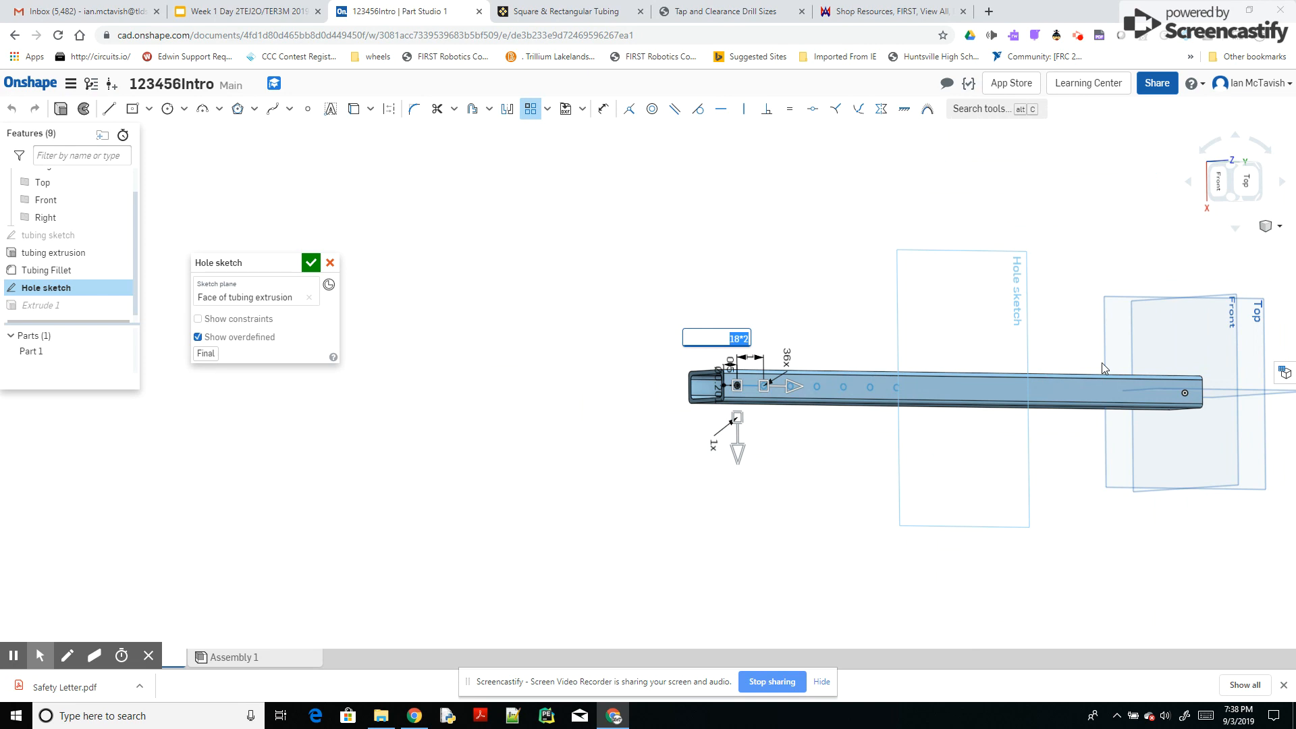
Set the spacing of the circle pattern along the tube to 0.5 in and finish the pattern.
click(814, 339)
double_click(752, 361)
key(BackSpace)
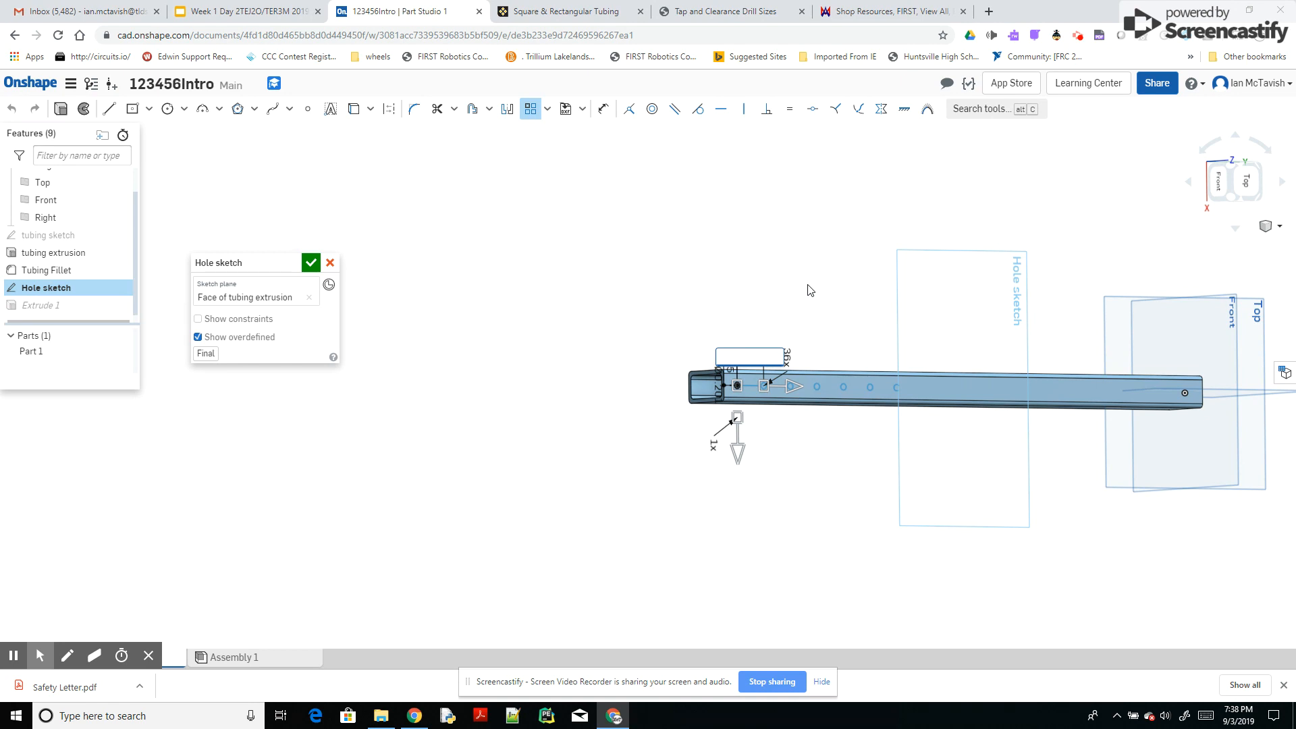
click(810, 289)
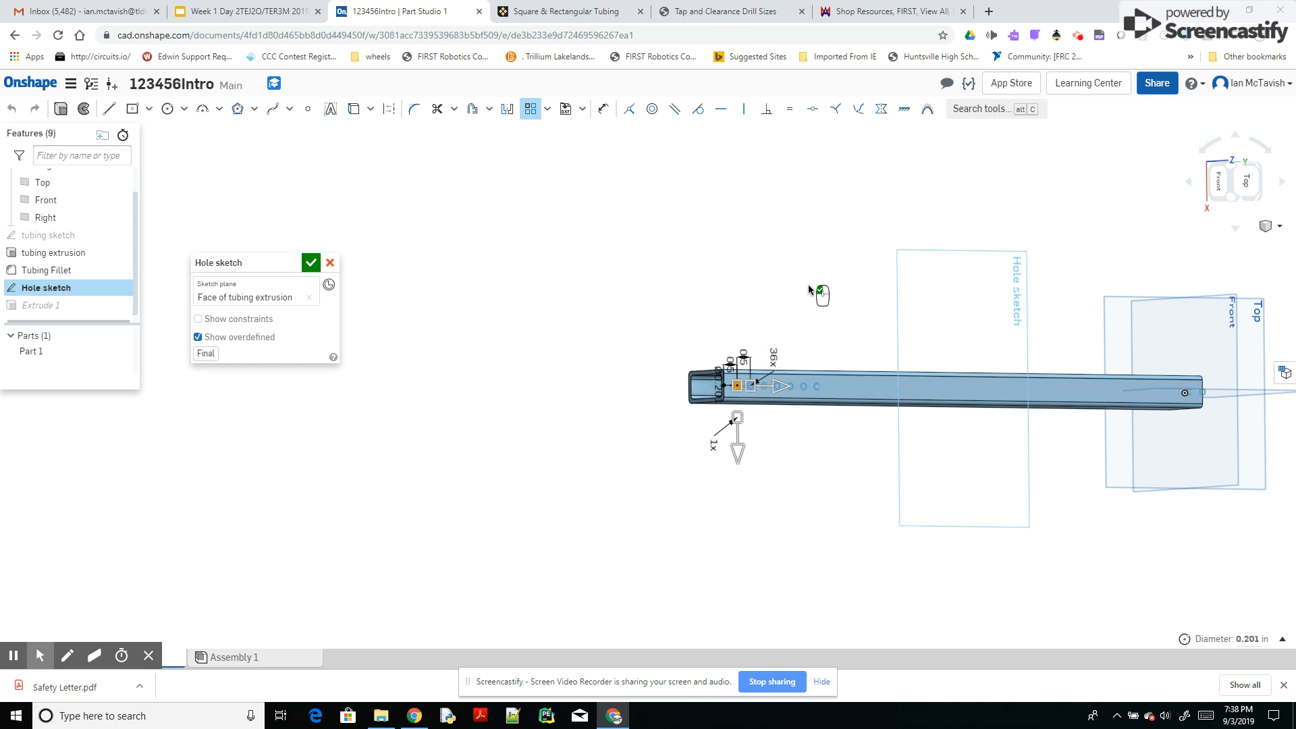
click(795, 279)
right_drag(895, 209, 837, 224)
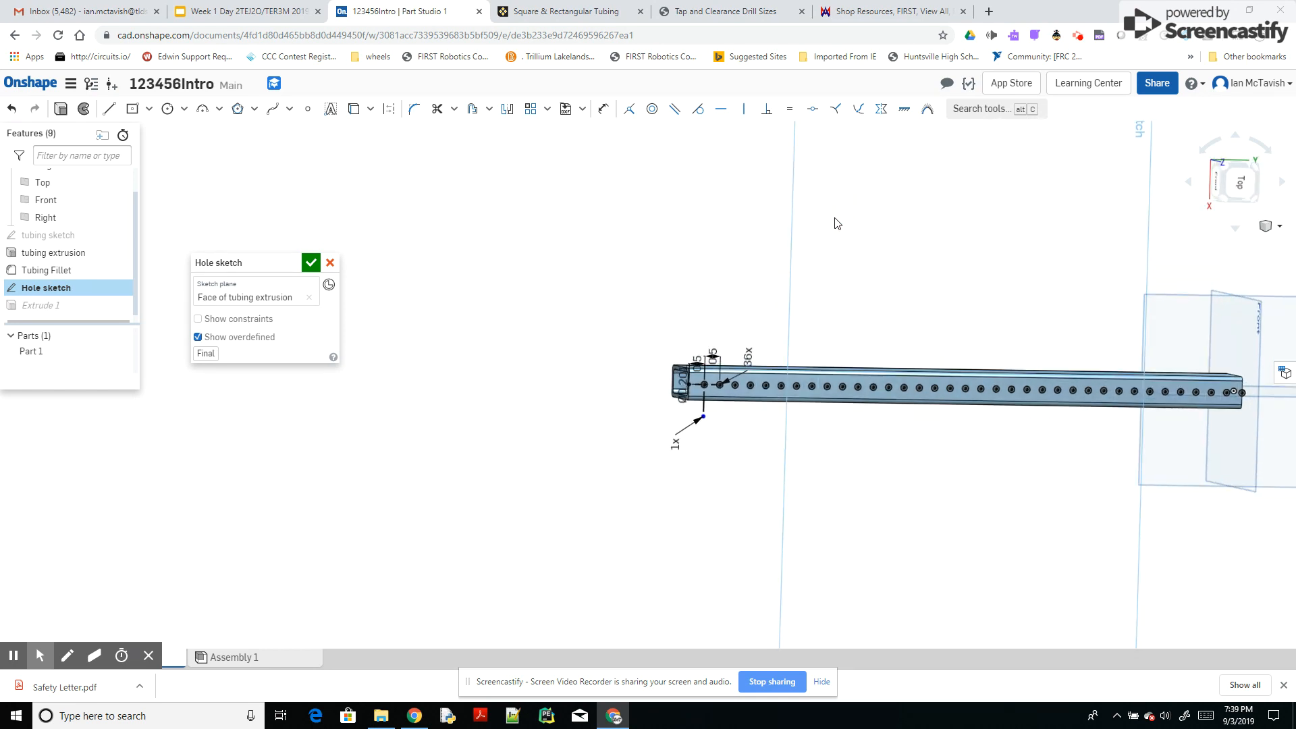
Reduce the pattern's instance count by one to drop the circle at the tube's far end, and accept the sketch.
click(750, 356)
double_click(751, 356)
key(Return)
click(311, 263)
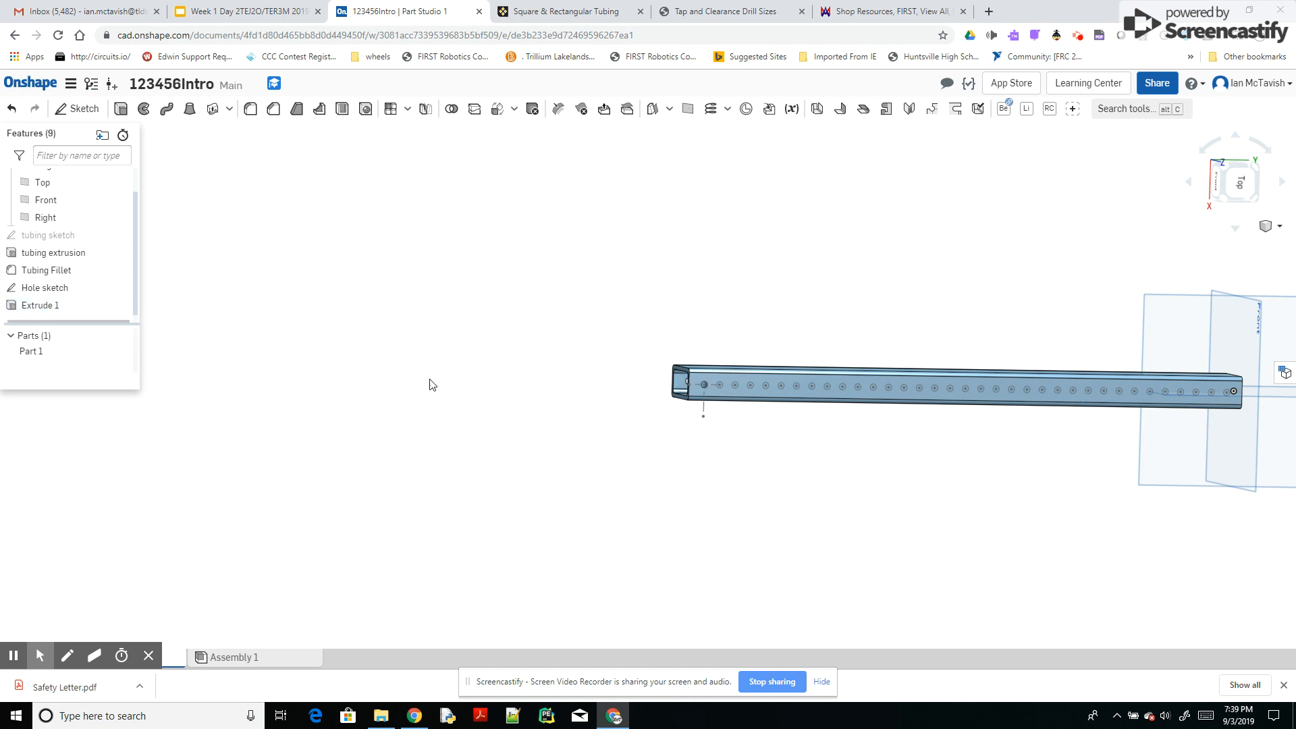
Try to extend the Extrude 1 cut to the patterned holes by adding another region of the Hole sketch.
right_drag(761, 480, 767, 456)
scroll(723, 365, up, 10)
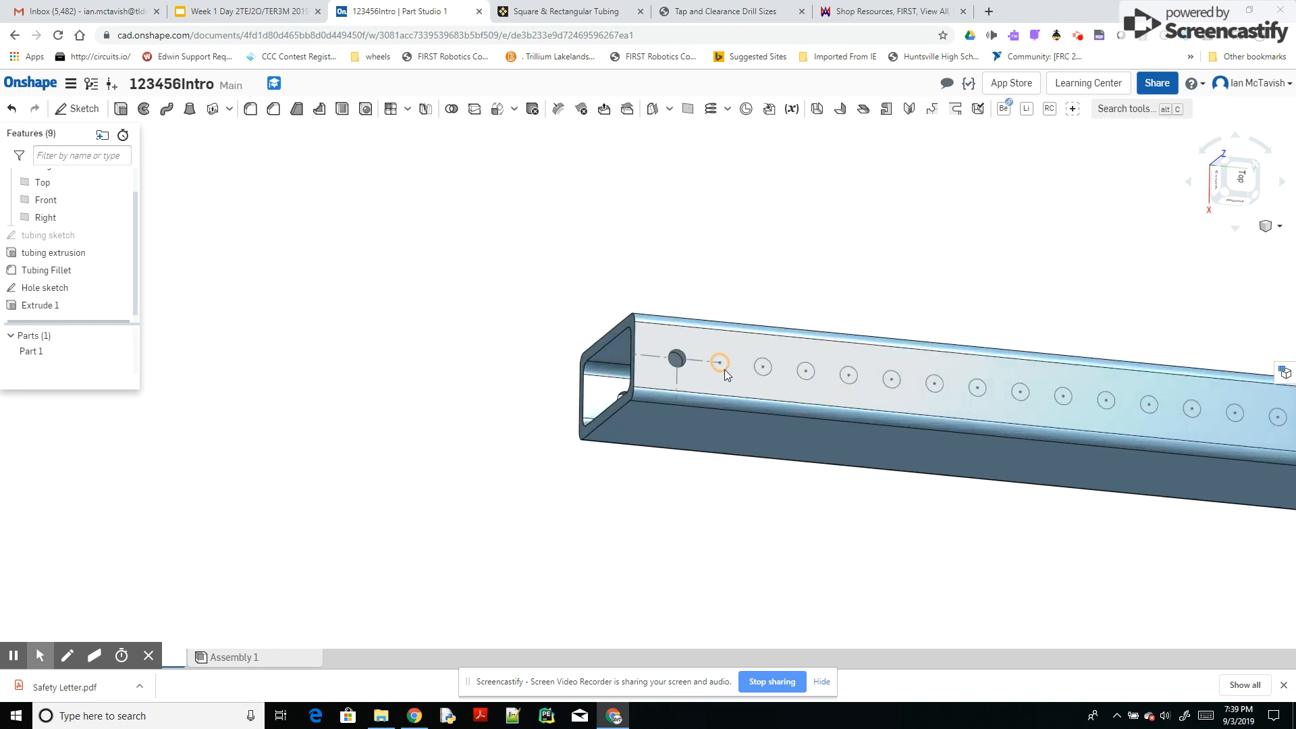
scroll(724, 370, down, 6)
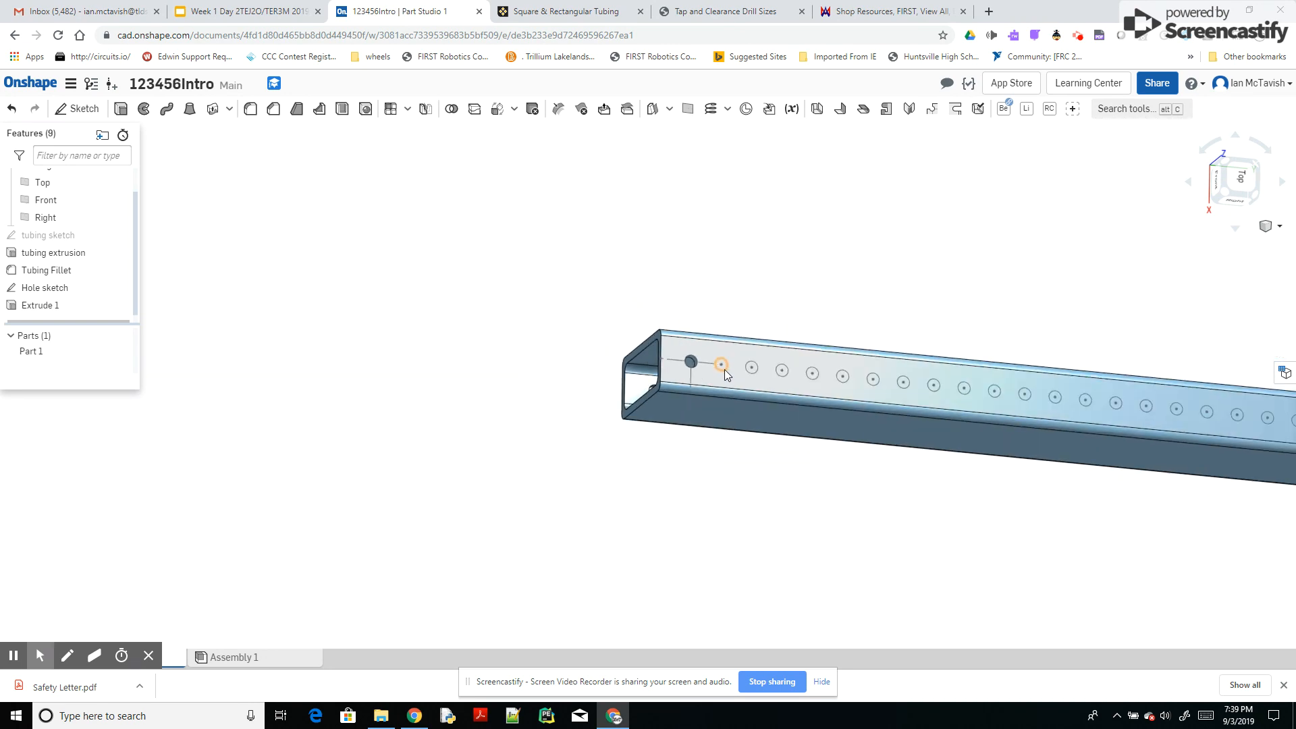
click(70, 307)
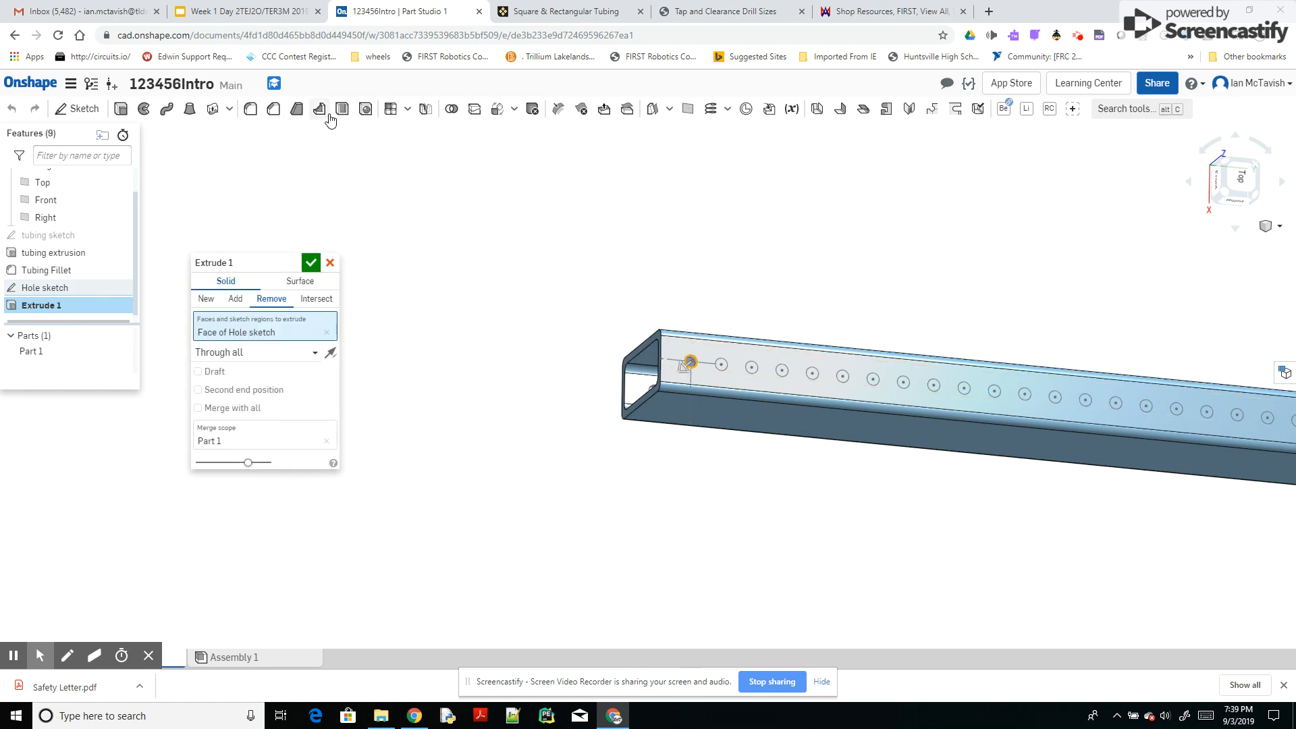
click(724, 367)
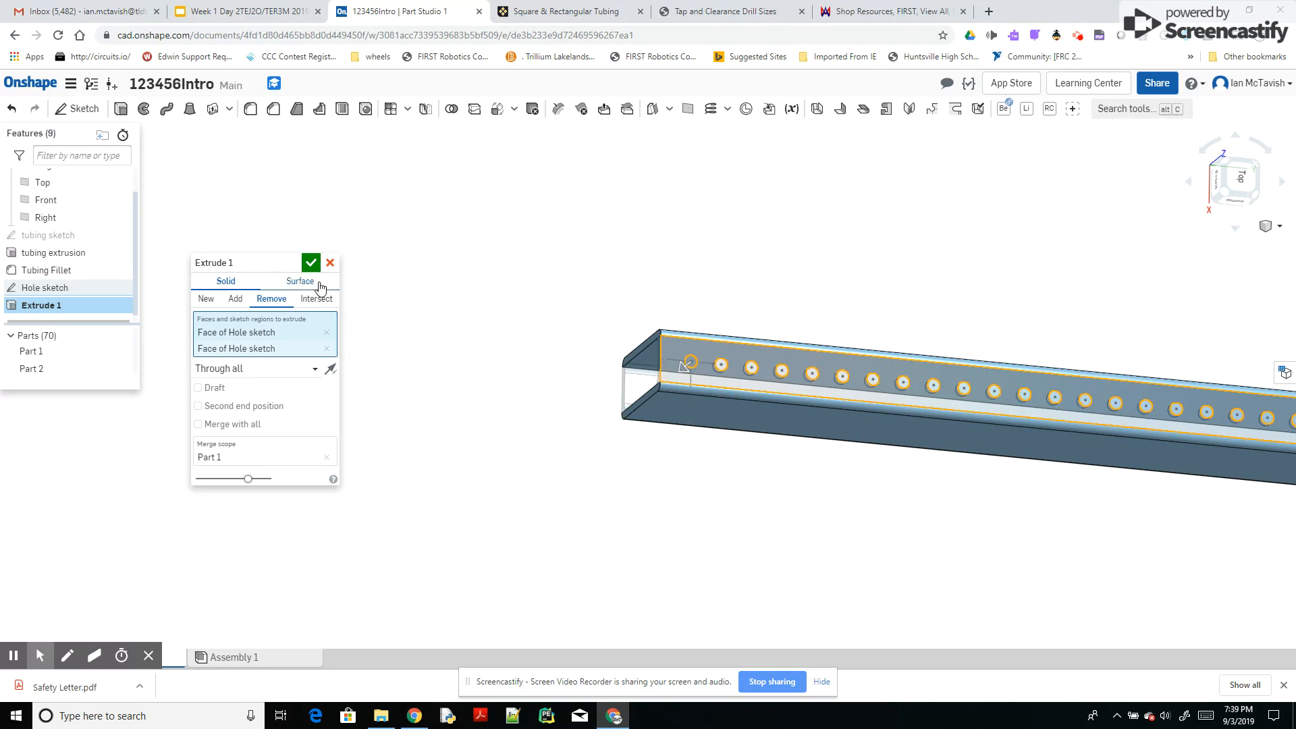
click(311, 263)
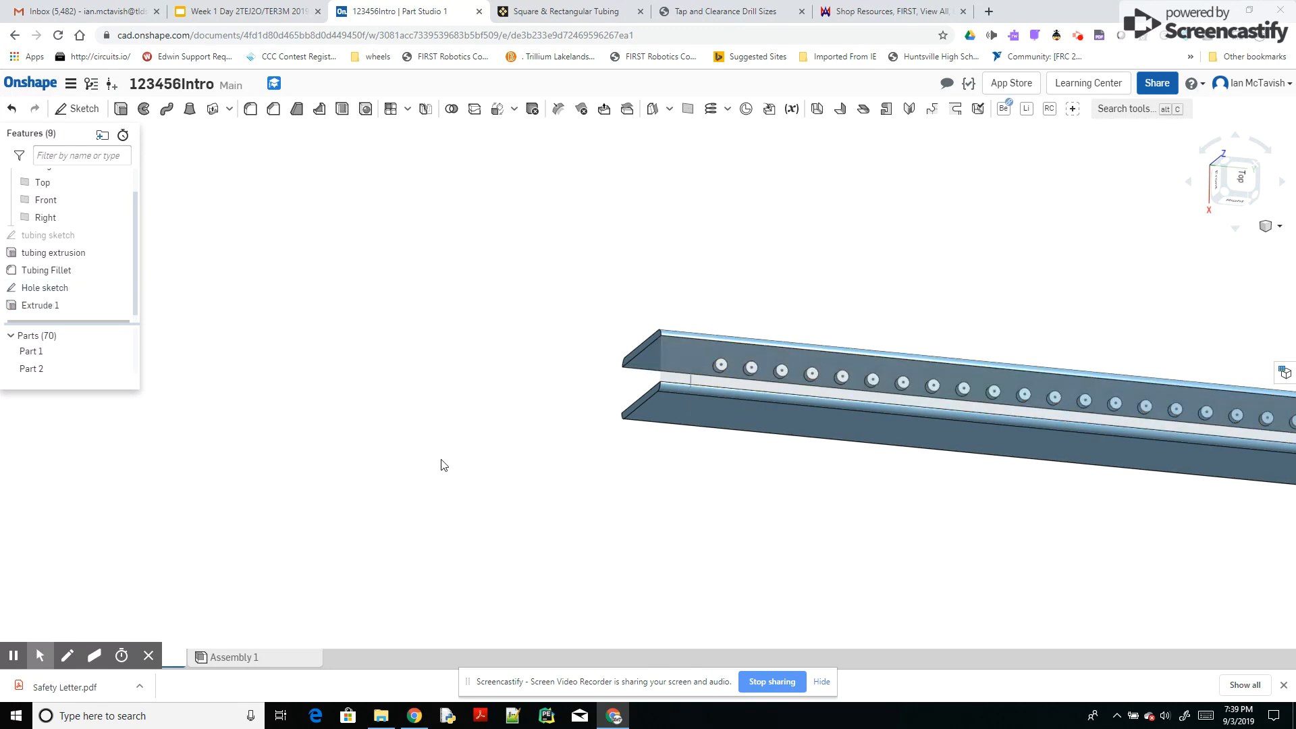
mouse_move(462, 410)
right_down()
mouse_move(462, 448)
mouse_move(463, 417)
mouse_move(457, 432)
right_up()
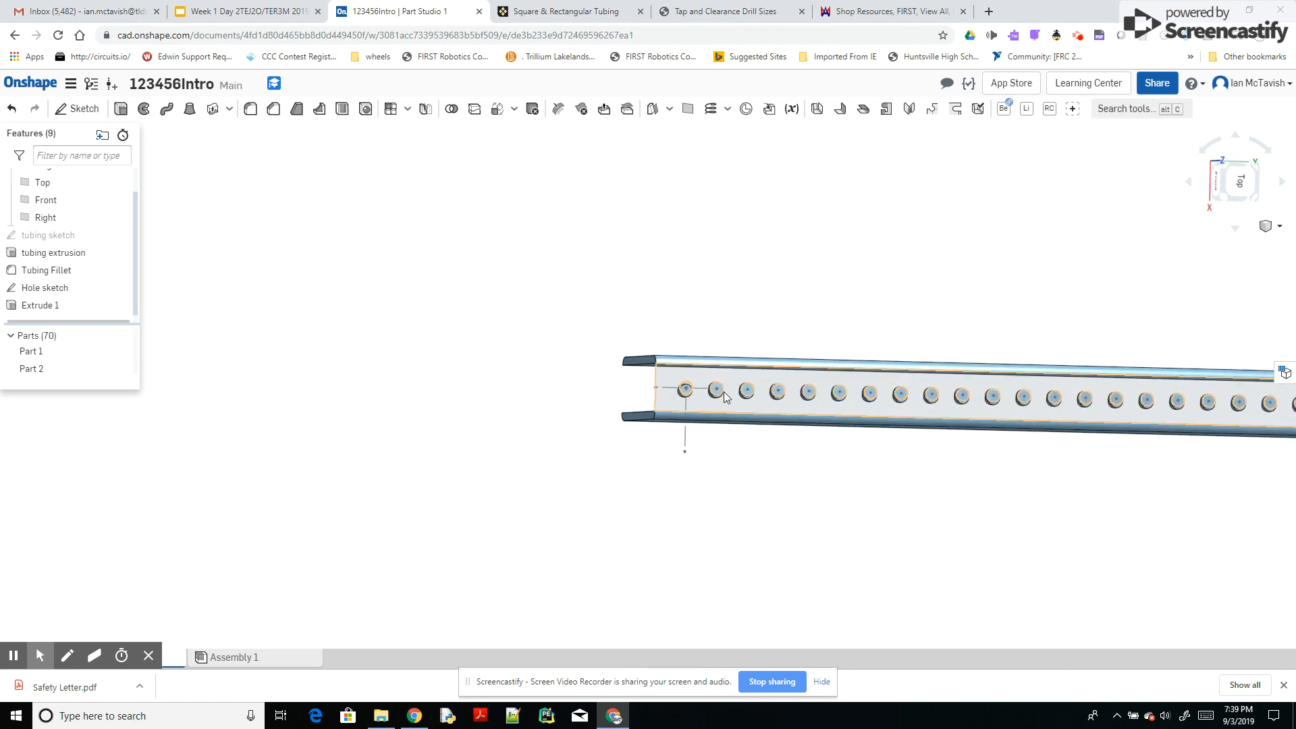
Remove the second Hole sketch face from the Extrude 1 selection and accept the feature.
click(72, 305)
double_click(72, 304)
click(327, 349)
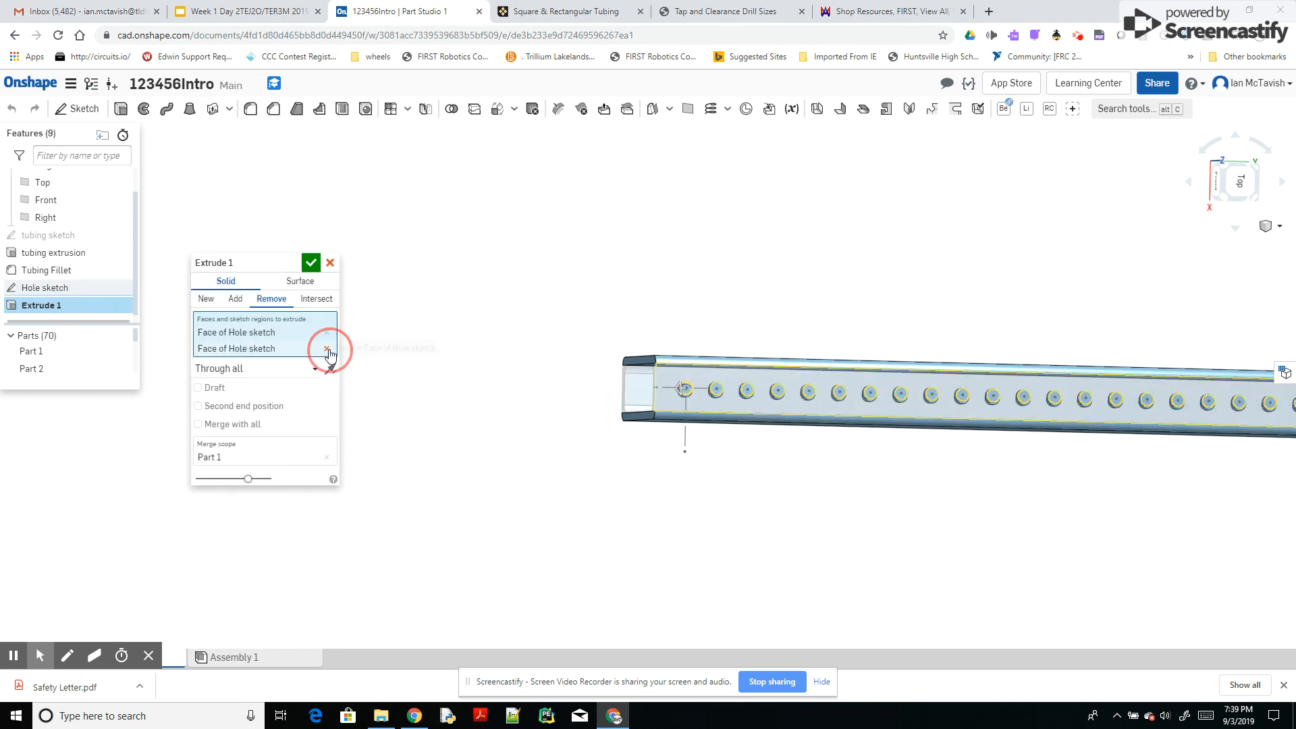
click(312, 264)
right_drag(423, 375, 465, 395)
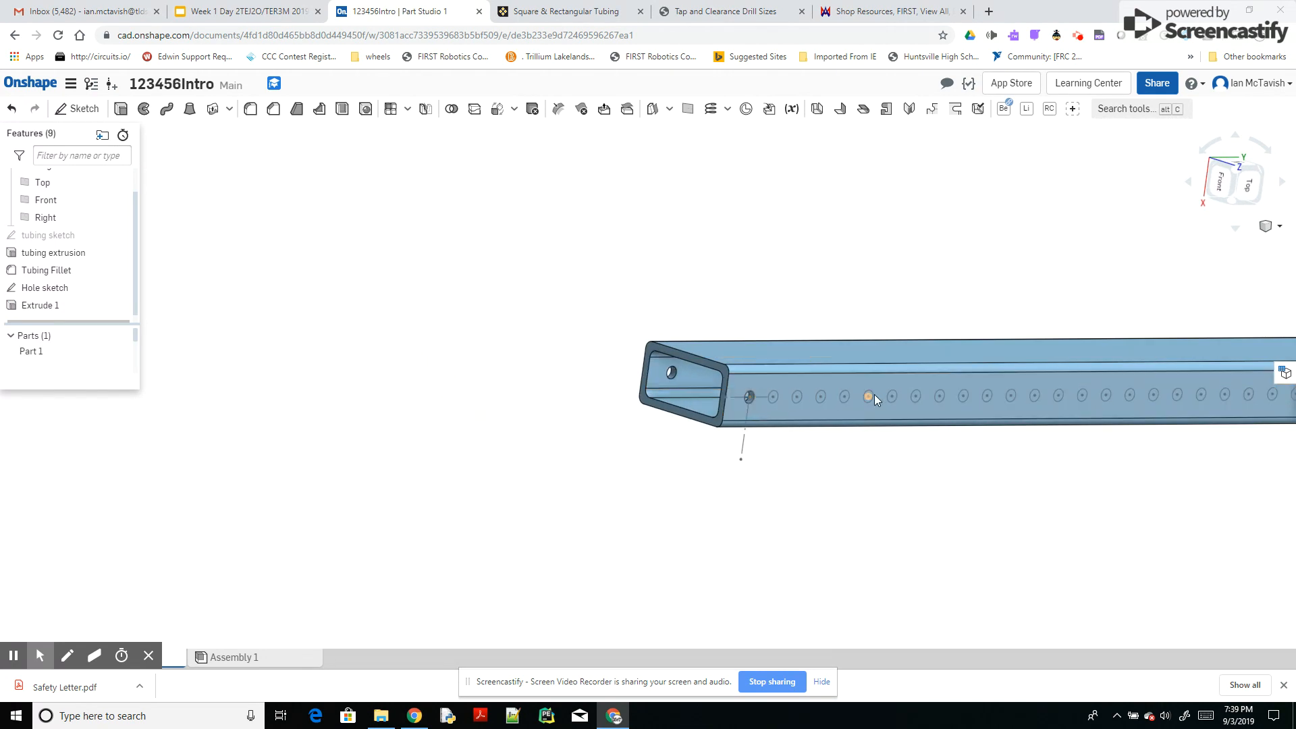